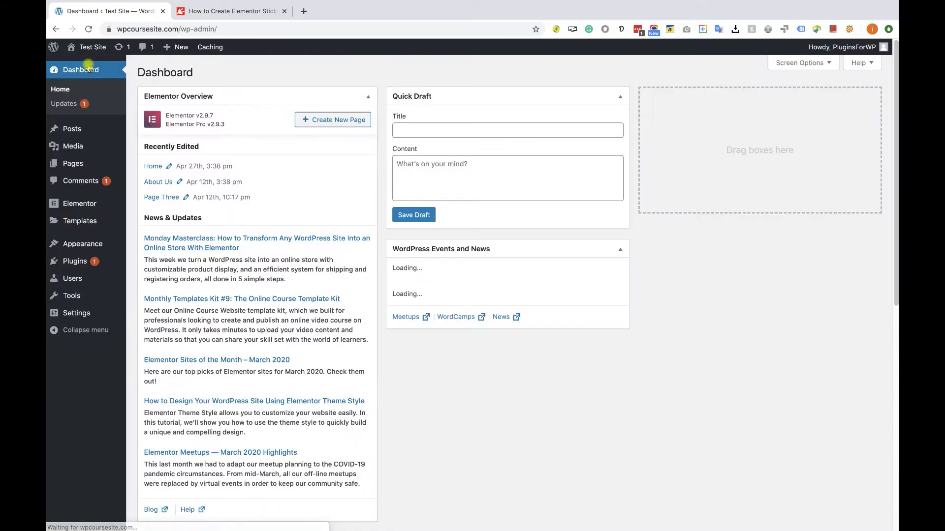
Step: Open the Sticky header template from the Theme Builder's header templates for editing with Elementor
mouse_move(95, 219)
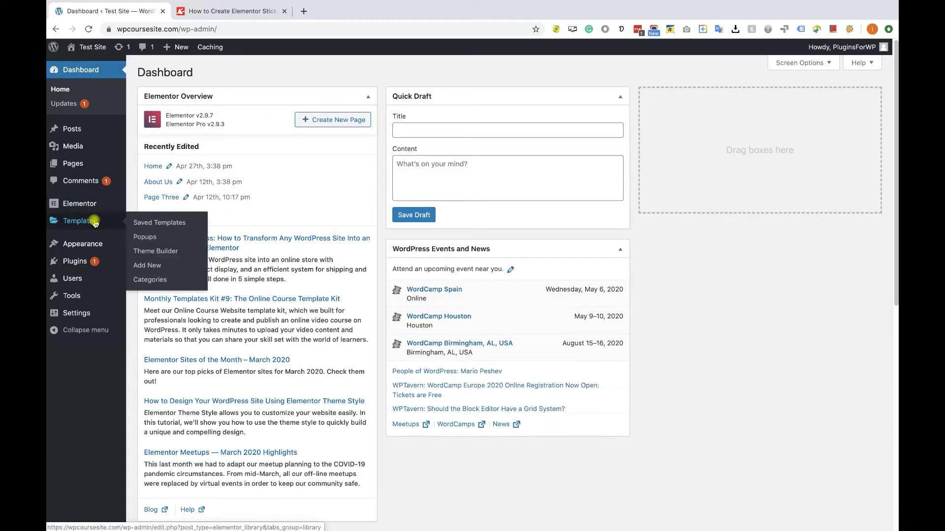
left_click(159, 252)
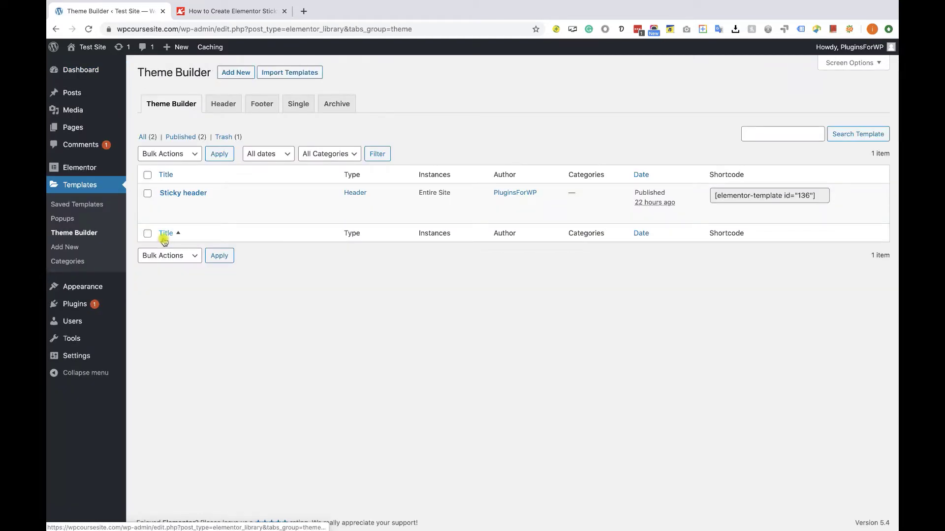
left_click(224, 106)
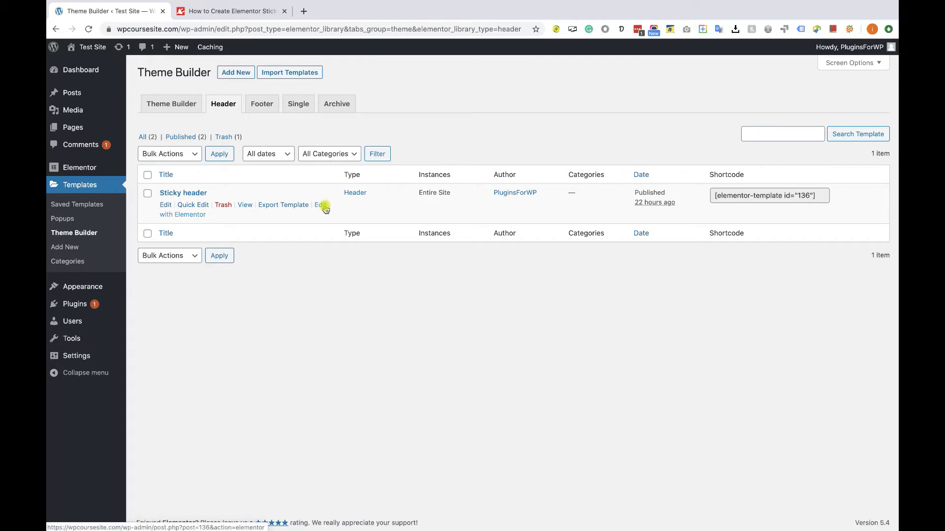
left_click(196, 216)
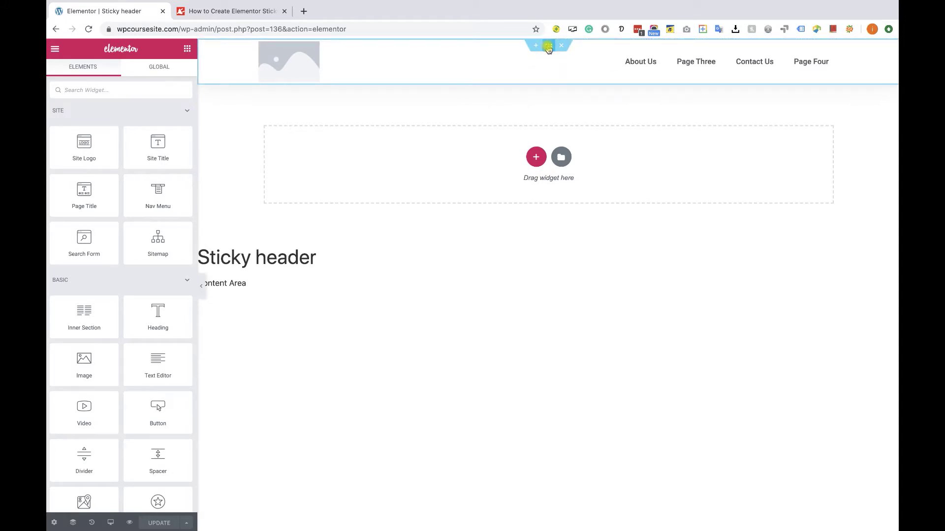
Step: Make the header section sticky at the Top through its motion effects and update the template
left_click(549, 47)
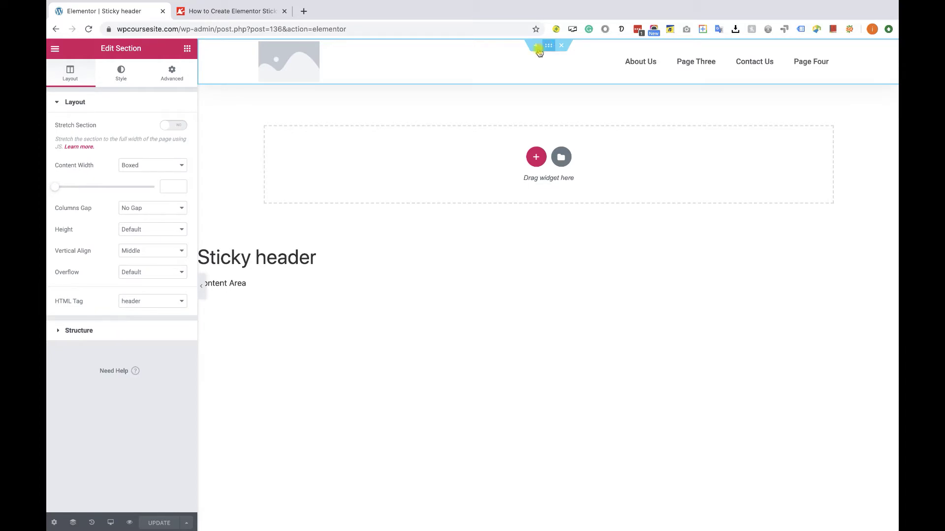
left_click(180, 77)
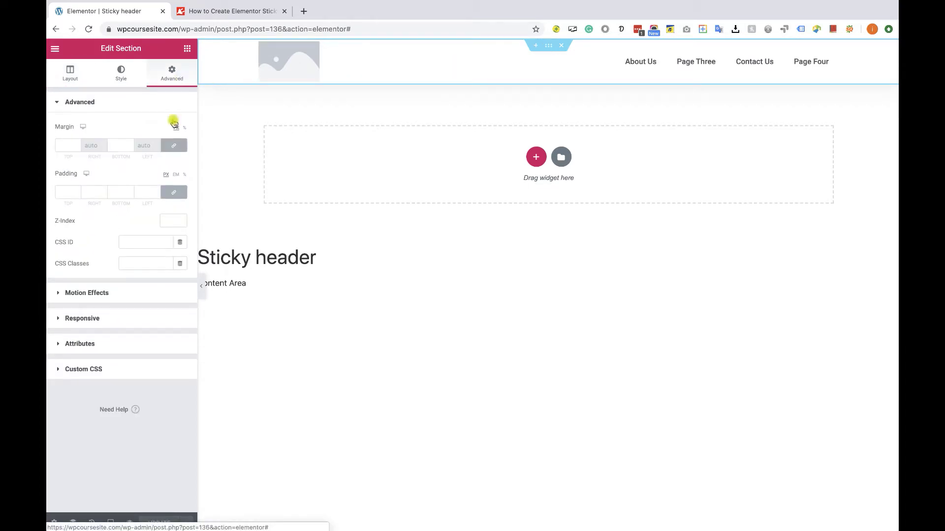
left_click(134, 294)
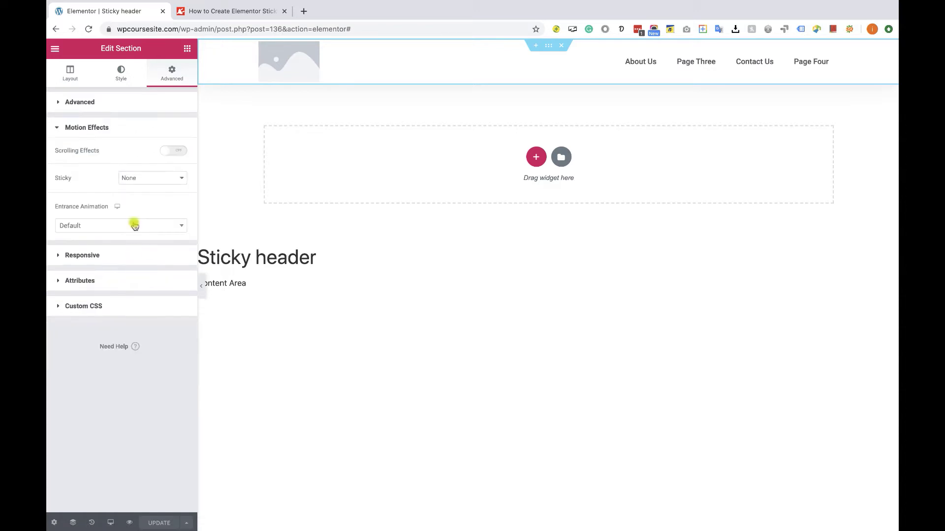
left_click(140, 180)
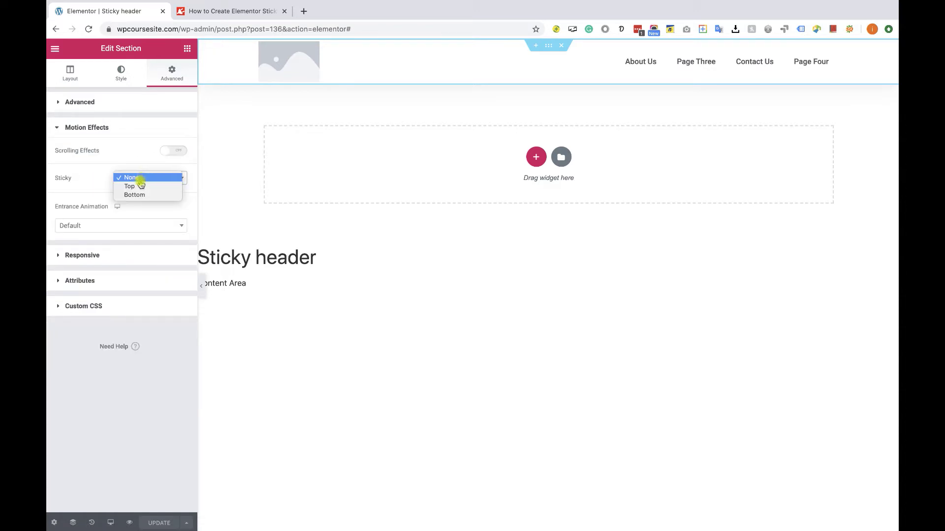
left_click(140, 187)
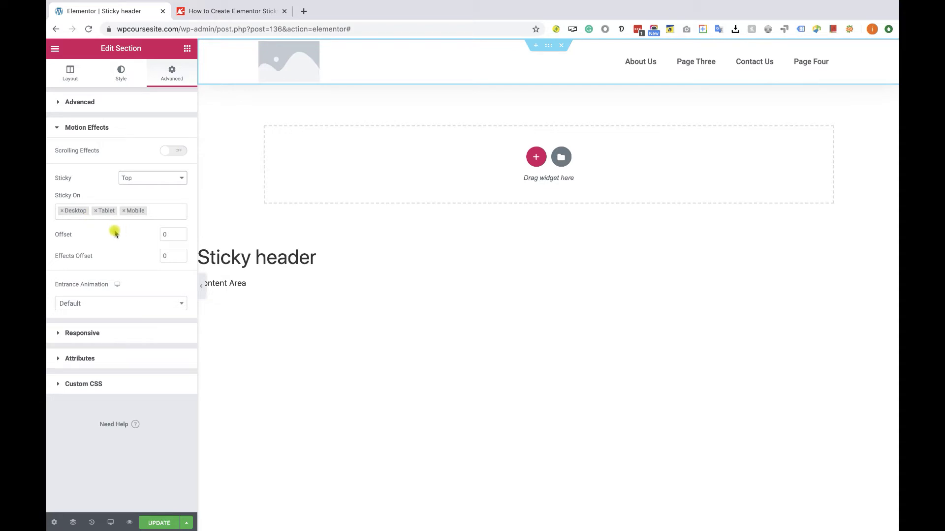
left_click(163, 524)
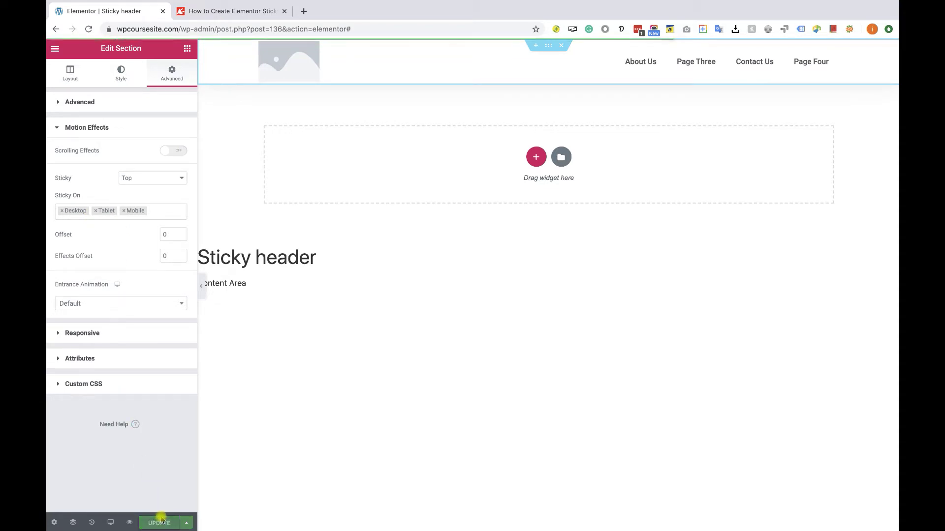
Step: View the live page of the template and check how the header behaves while scrolling through the content
left_click(55, 49)
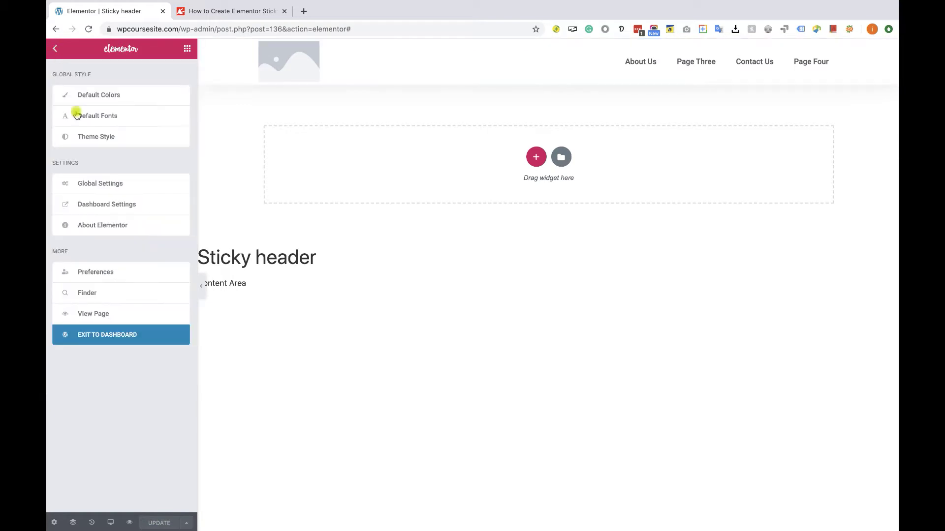
left_click(108, 316)
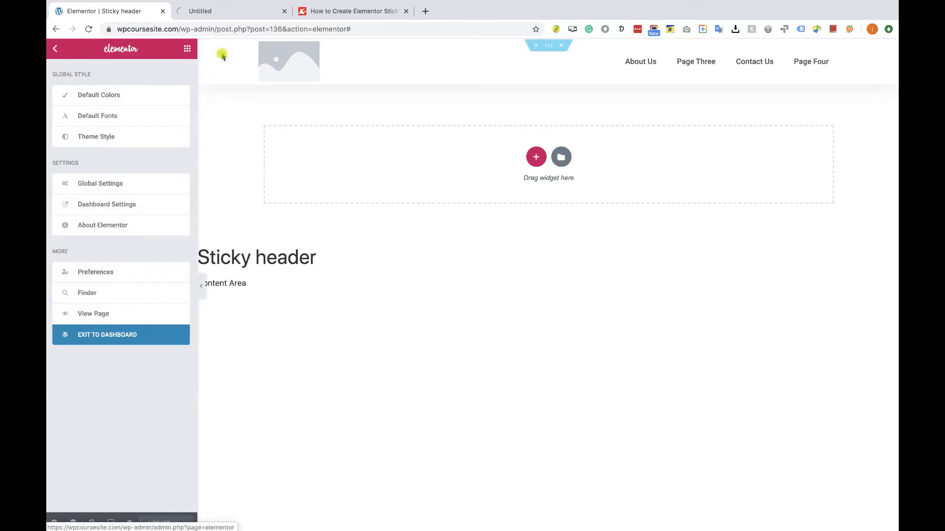
left_click(219, 14)
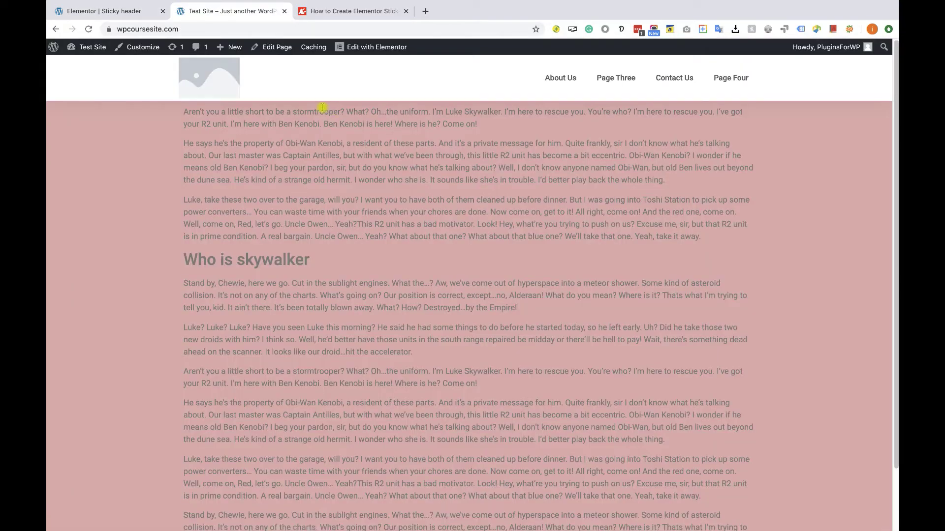
scroll(445, 141, "down", 2)
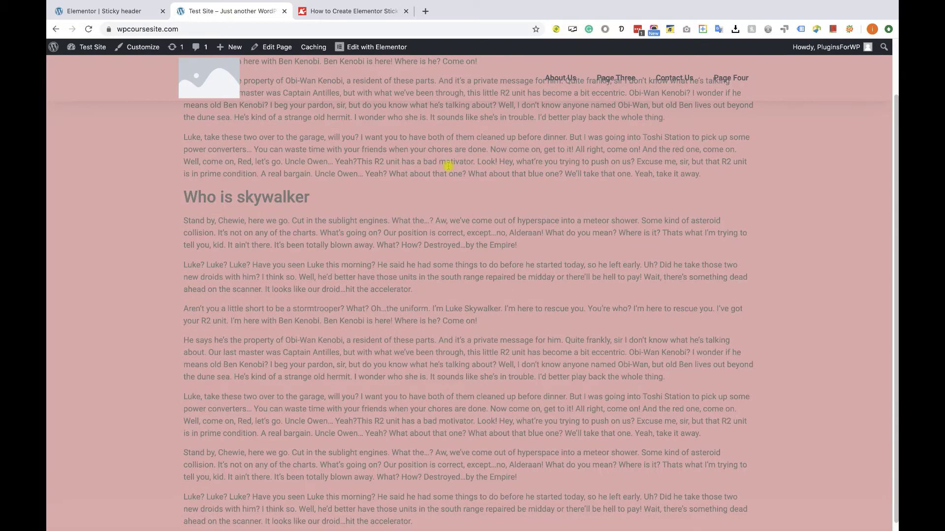
scroll(449, 166, "up", 2)
scroll(448, 166, "down", 3)
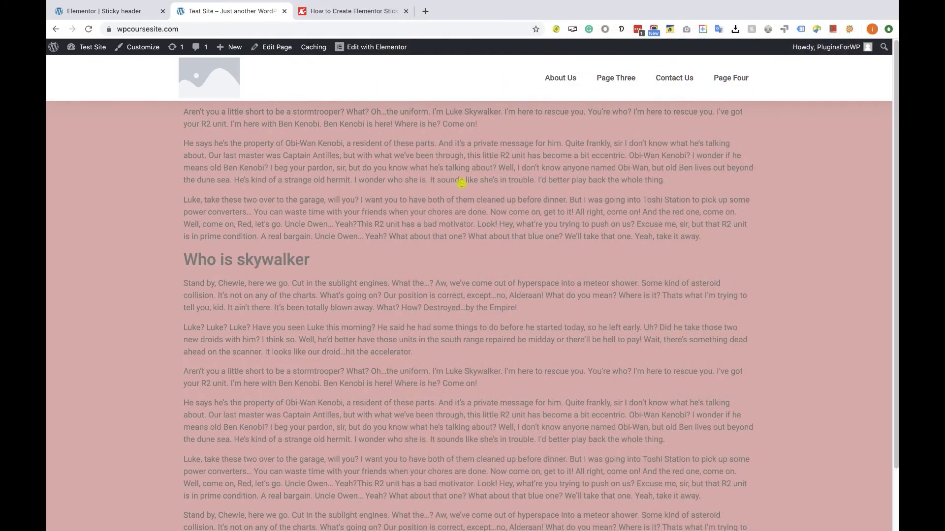
scroll(481, 190, "down", 2)
Step: Give the header section a Classic background in white (#FFFFFF) and update the template
left_click(117, 13)
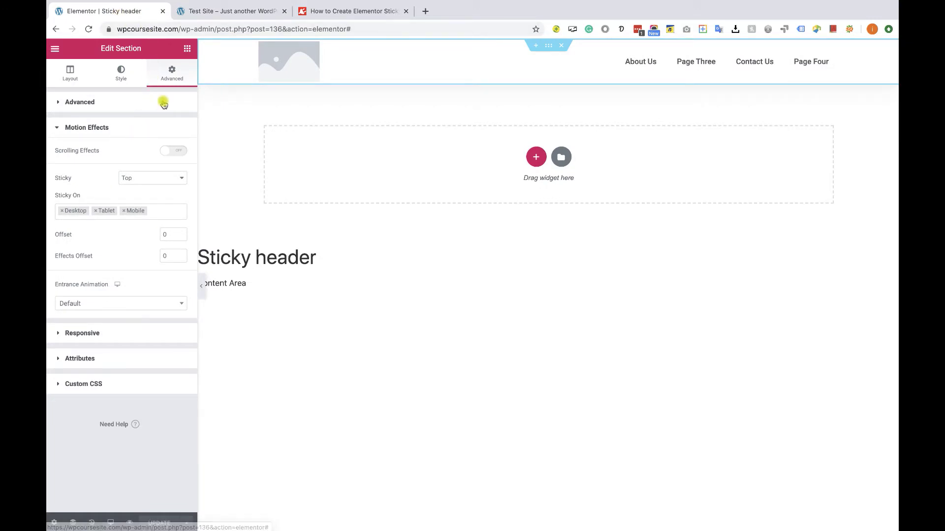
left_click(121, 74)
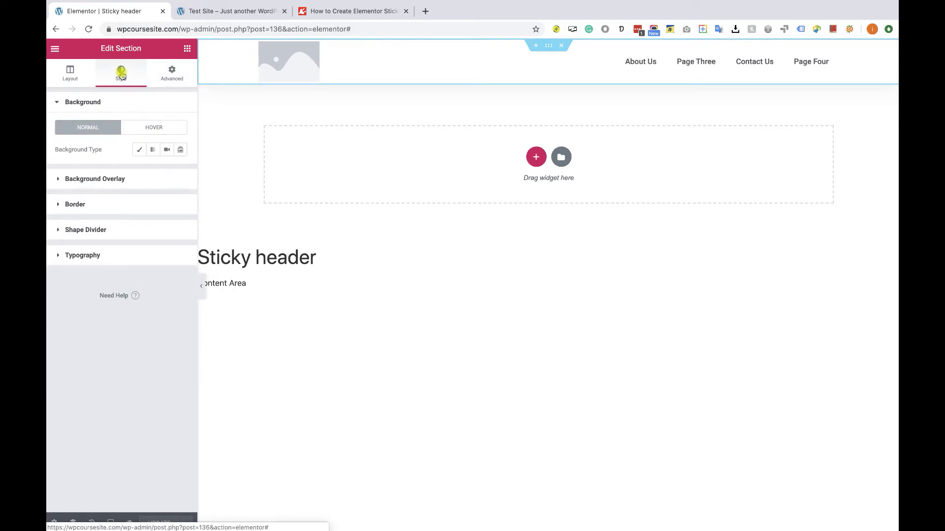
left_click(140, 150)
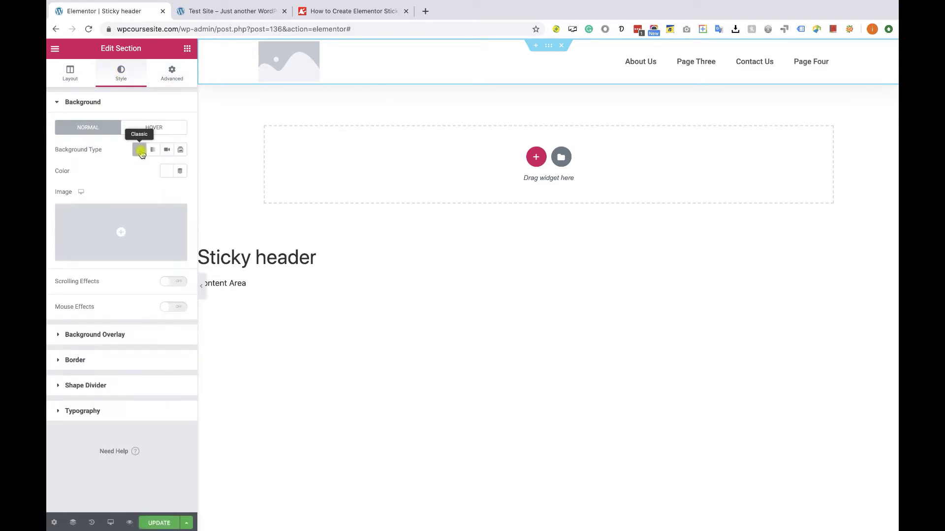
left_click(165, 172)
left_click_drag(161, 222, 92, 199)
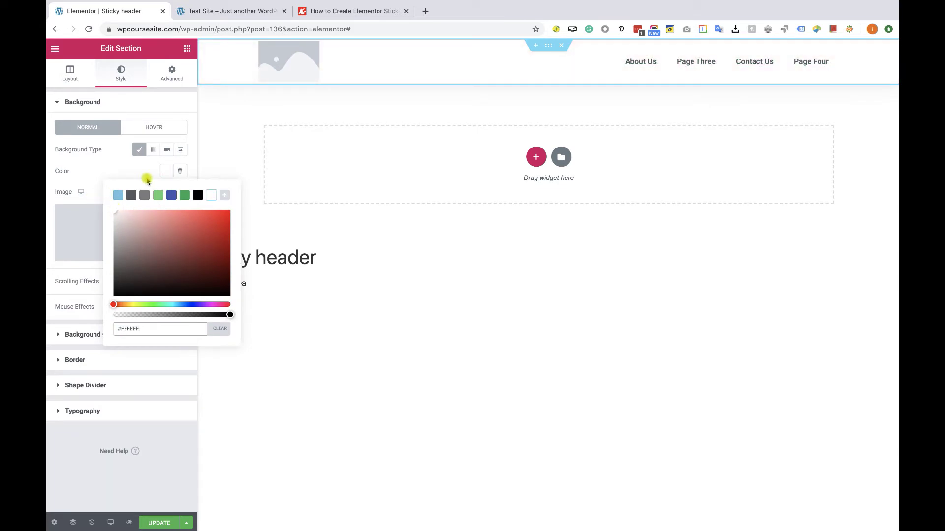
left_click(166, 171)
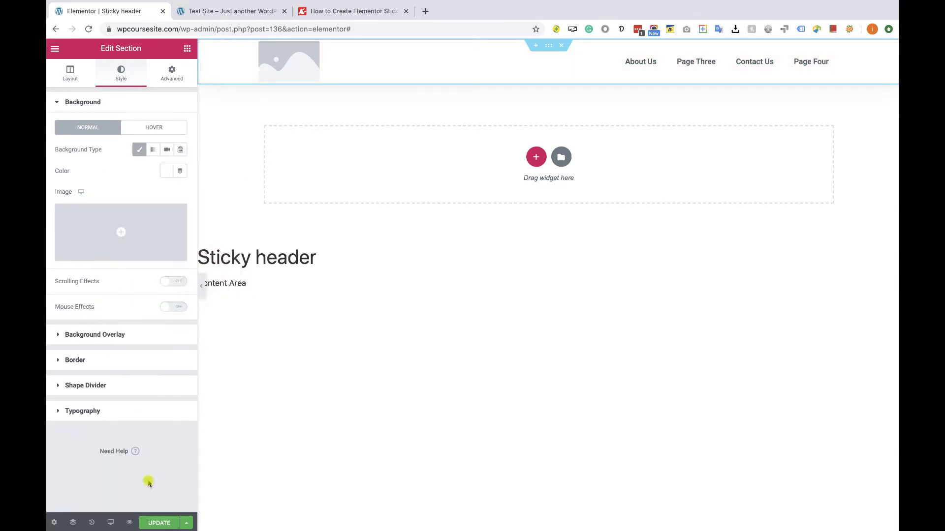
left_click(164, 522)
Step: Reload the live page and examine how the header overlaps the page content while scrolling up and down
left_click(187, 12)
left_click(89, 30)
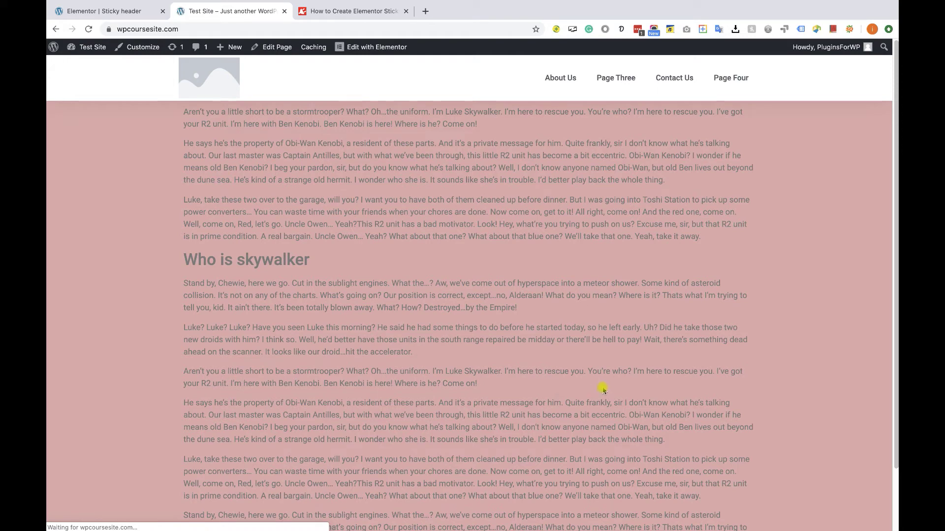
scroll(413, 275, "down", 3)
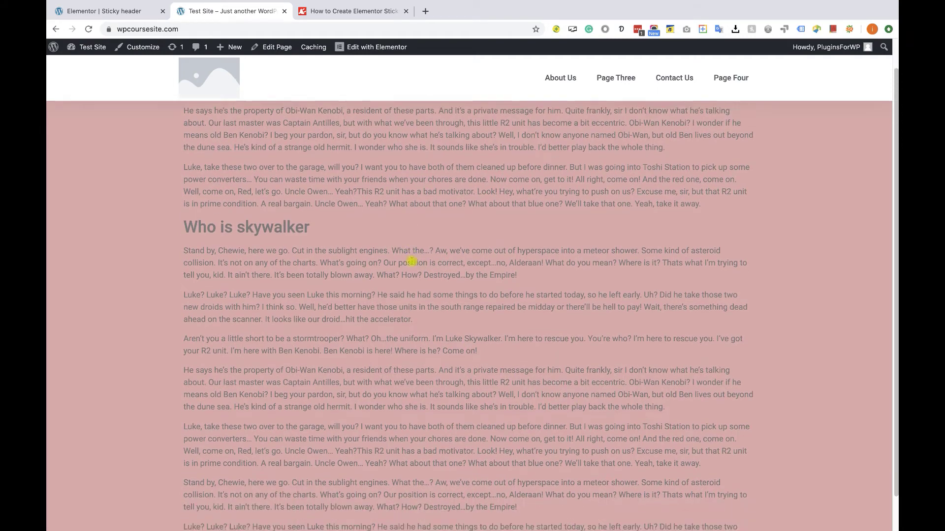
scroll(411, 262, "up", 3)
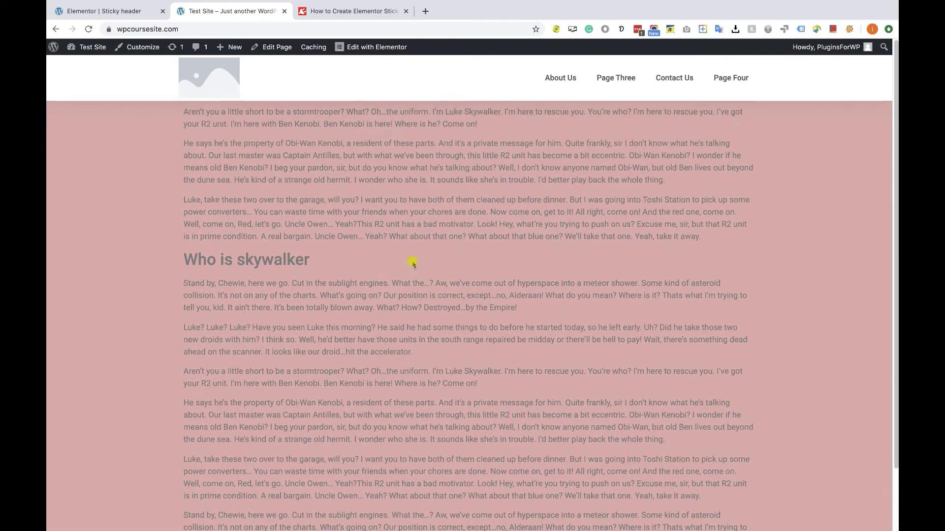
scroll(412, 264, "down", 2)
scroll(412, 264, "up", 6)
scroll(412, 265, "down", 7)
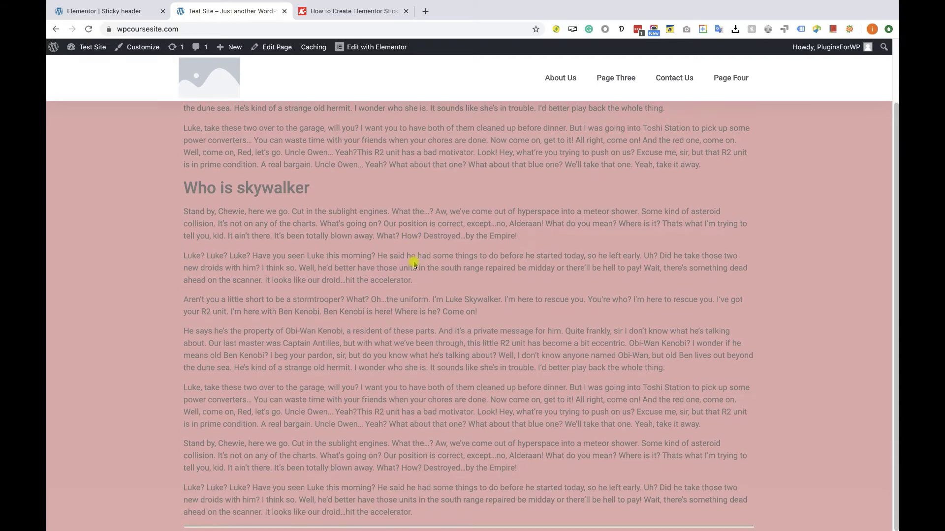
scroll(414, 264, "up", 3)
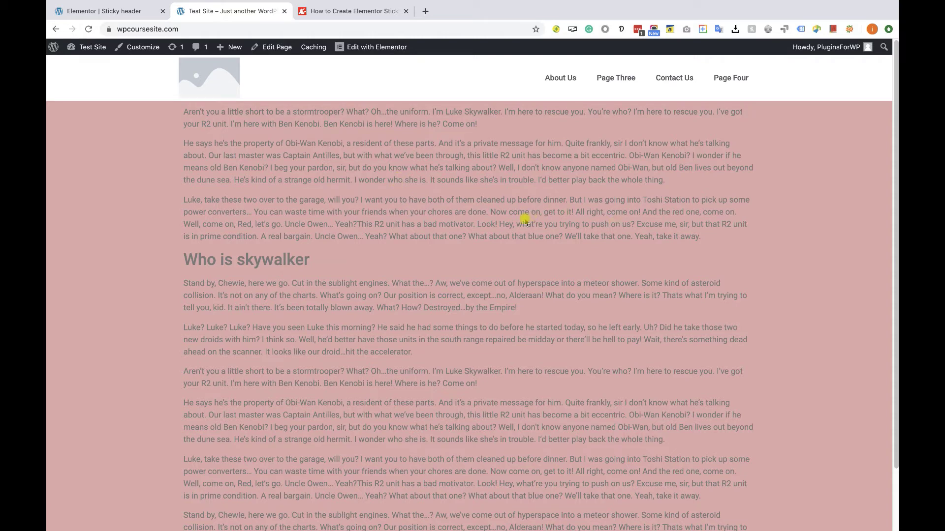
scroll(520, 220, "down", 1)
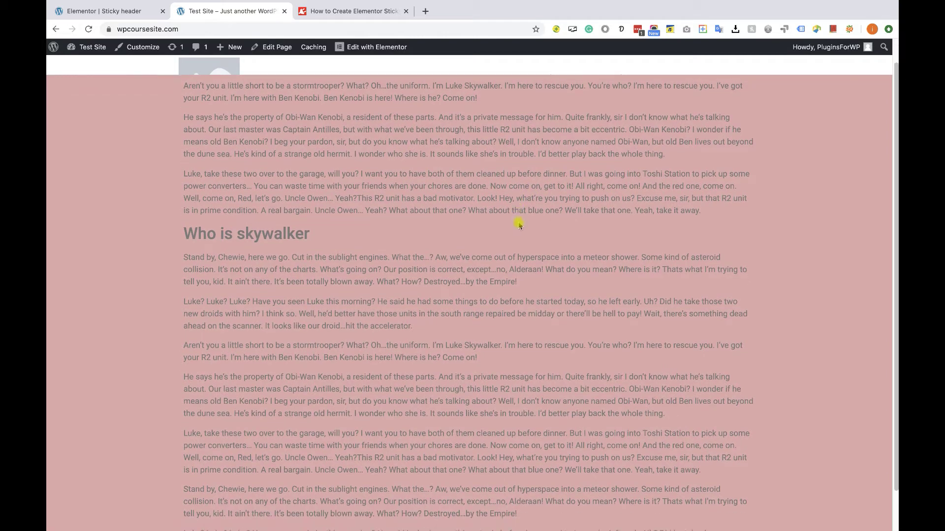
scroll(517, 224, "down", 1)
scroll(493, 221, "up", 2)
scroll(133, 102, "down", 3)
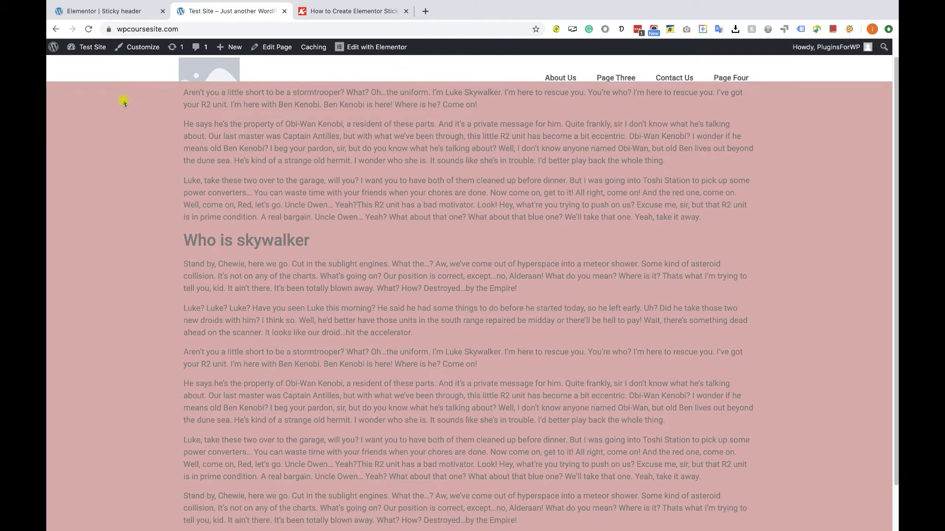
scroll(459, 234, "up", 3)
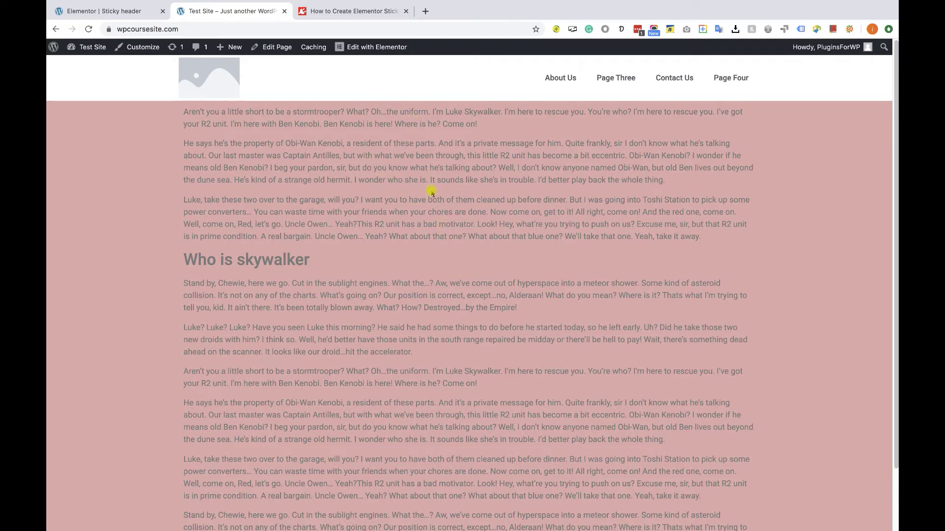
scroll(431, 193, "down", 3)
scroll(431, 193, "up", 3)
Step: Set the header section's Z-Index to 999 in the Elementor editor and update the template
left_click(127, 11)
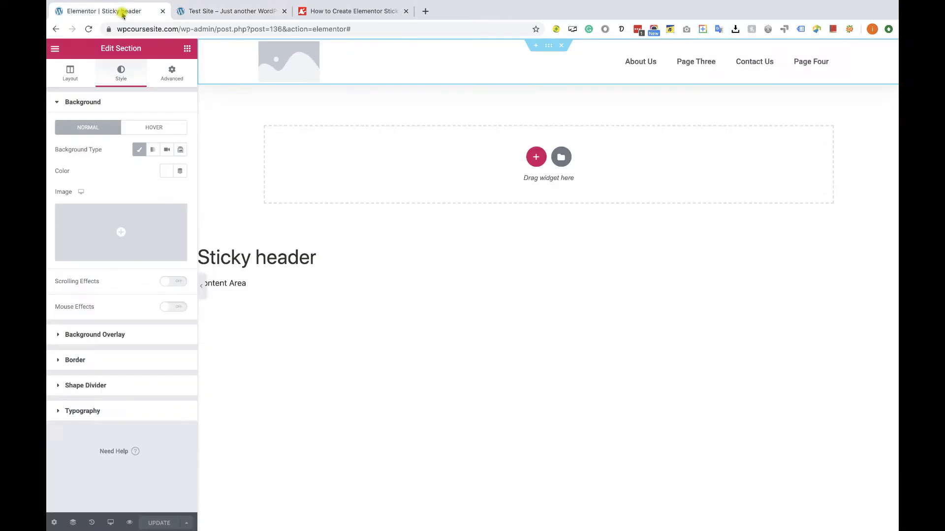
left_click(161, 78)
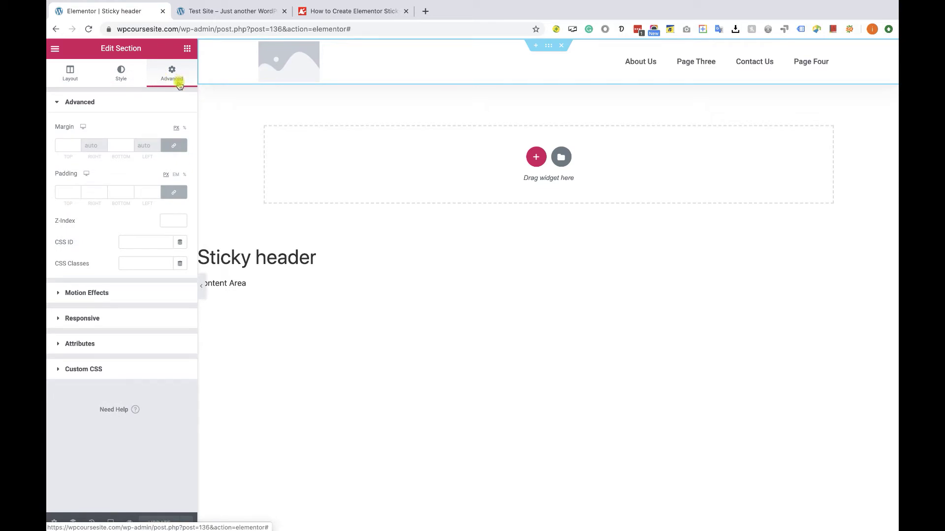
left_click(167, 220)
type("999")
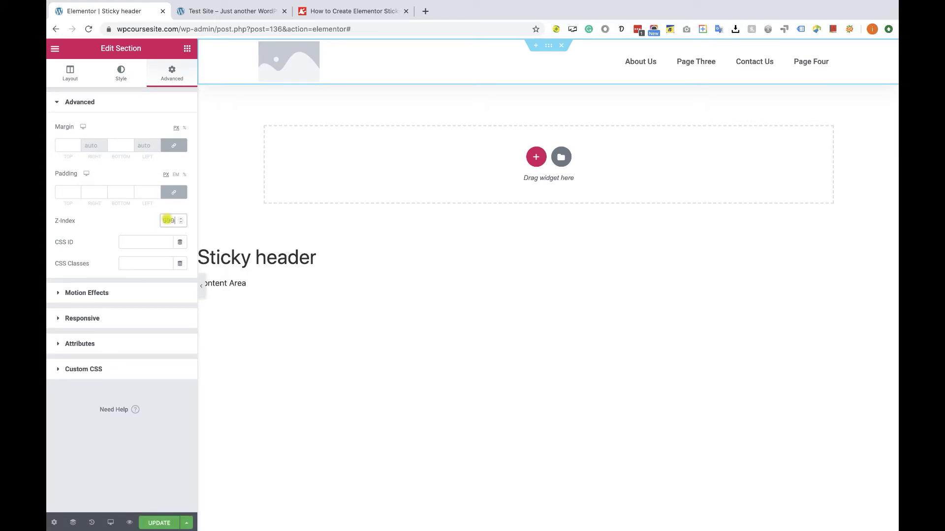
left_click(157, 525)
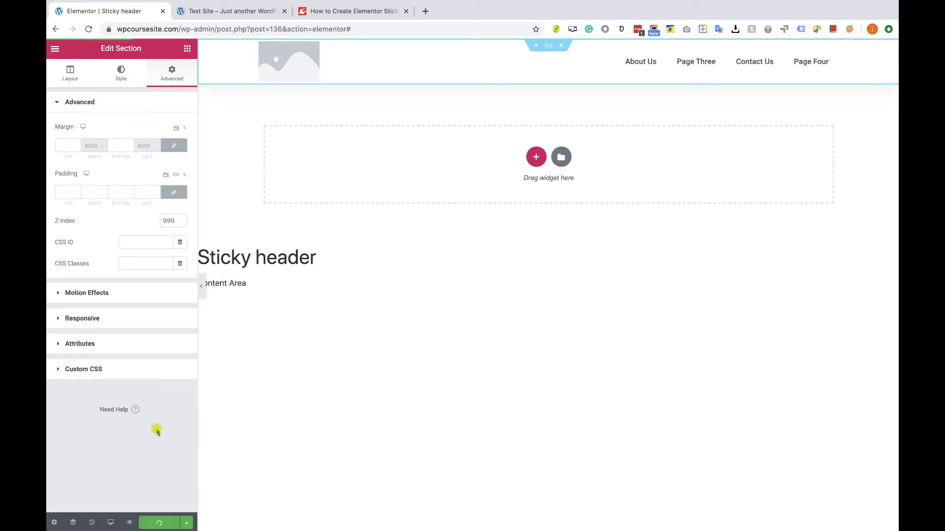
Step: Refresh the live page and check whether the header stays above the content when scrolling
left_click(217, 14)
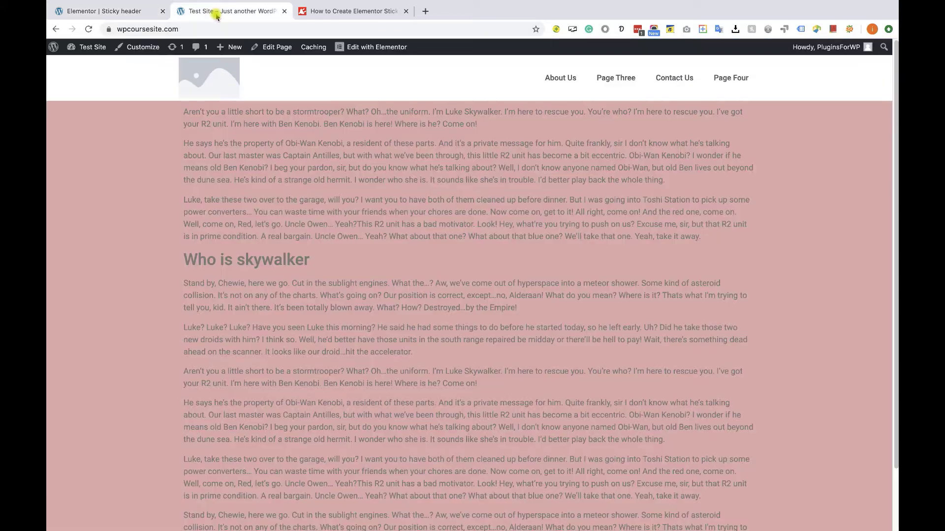
left_click(89, 29)
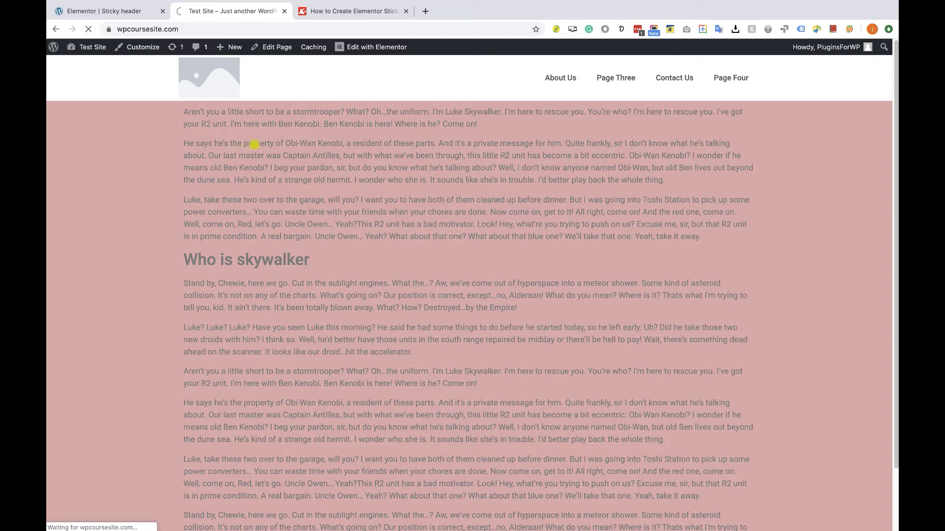
scroll(305, 129, "down", 3)
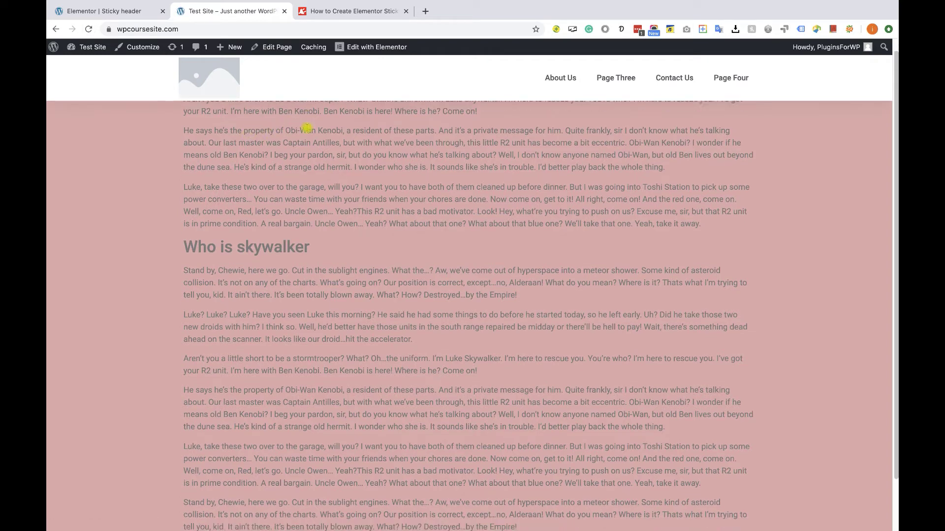
Step: Examine the sticky header against the red content section while moving up and down the live page
scroll(306, 128, "up", 3)
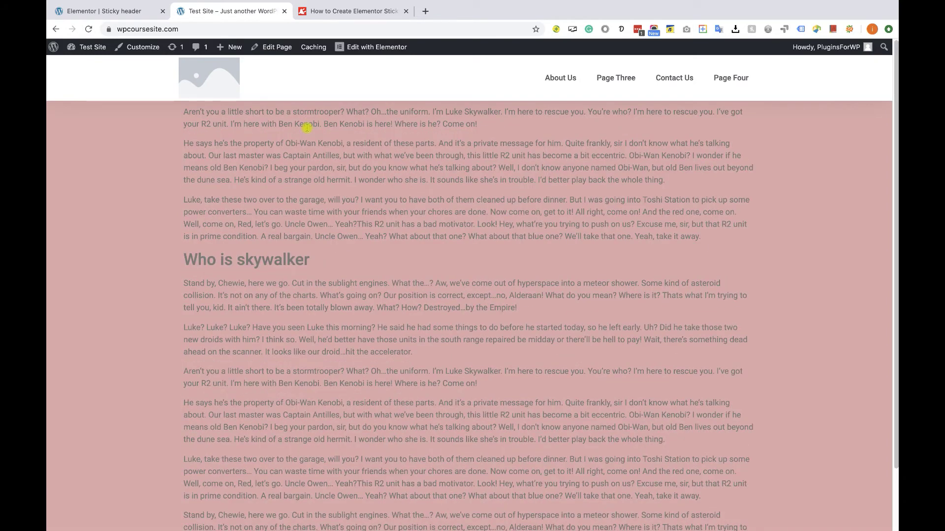
scroll(307, 128, "down", 3)
scroll(306, 128, "up", 3)
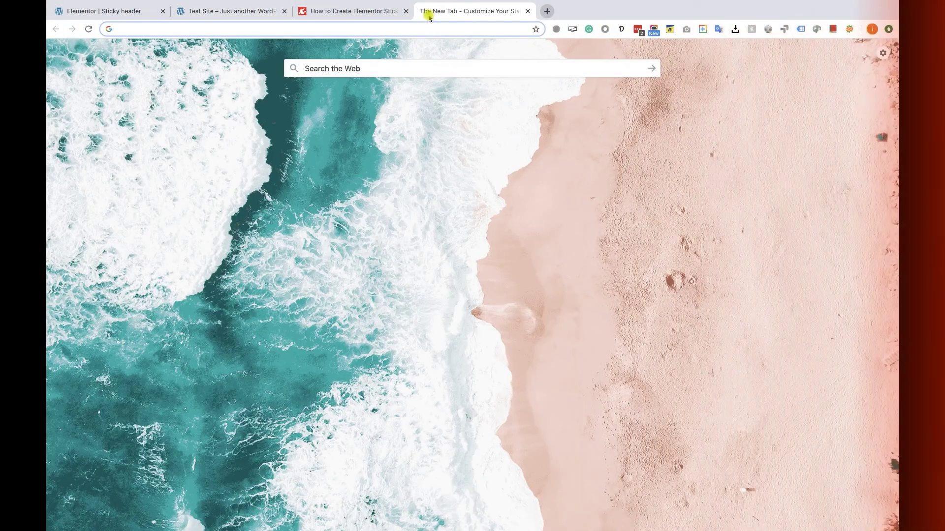
Step: Open kinsta.com in a new browser tab and examine how its header changes while scrolling down and back up
type("kin")
key("Return")
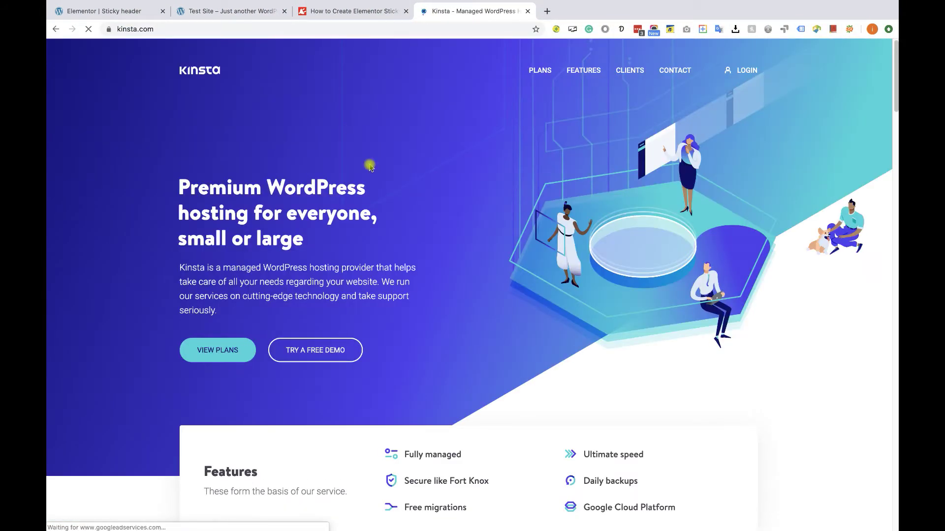
scroll(411, 116, "down", 1)
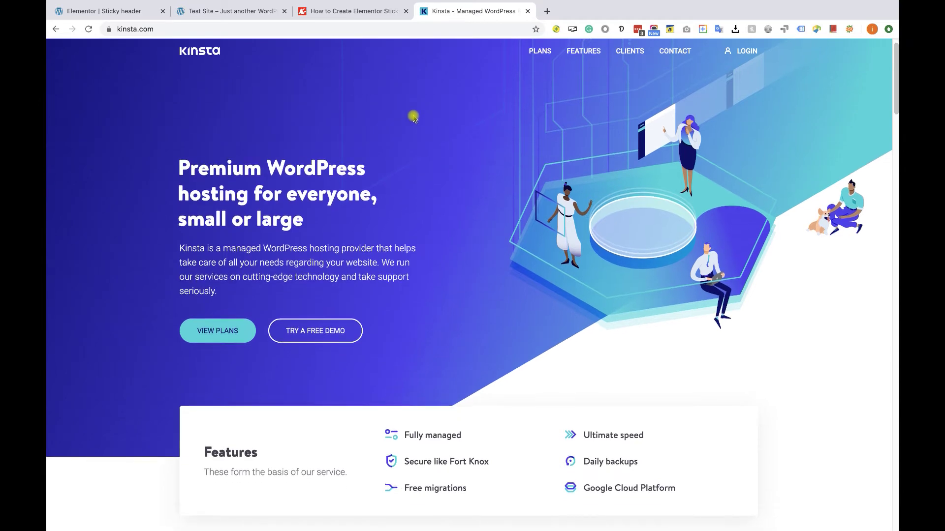
scroll(413, 118, "down", 10)
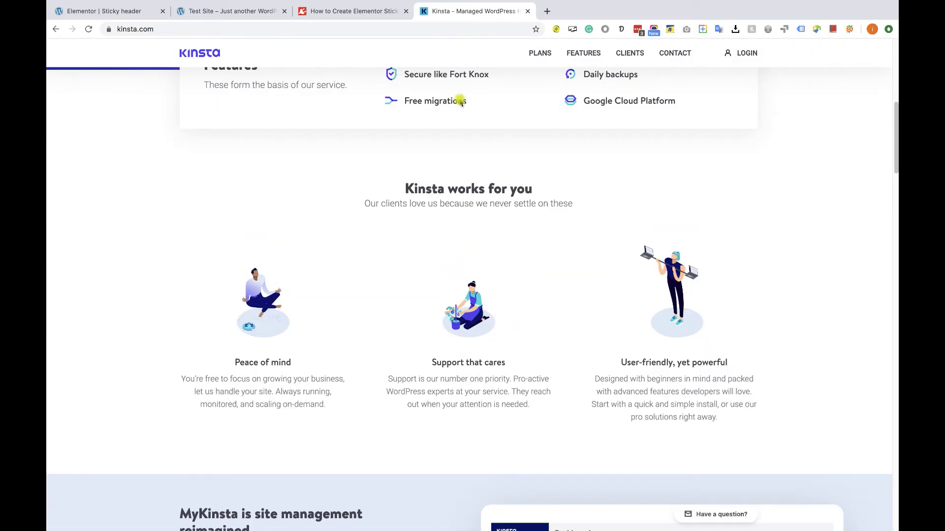
scroll(460, 102, "up", 10)
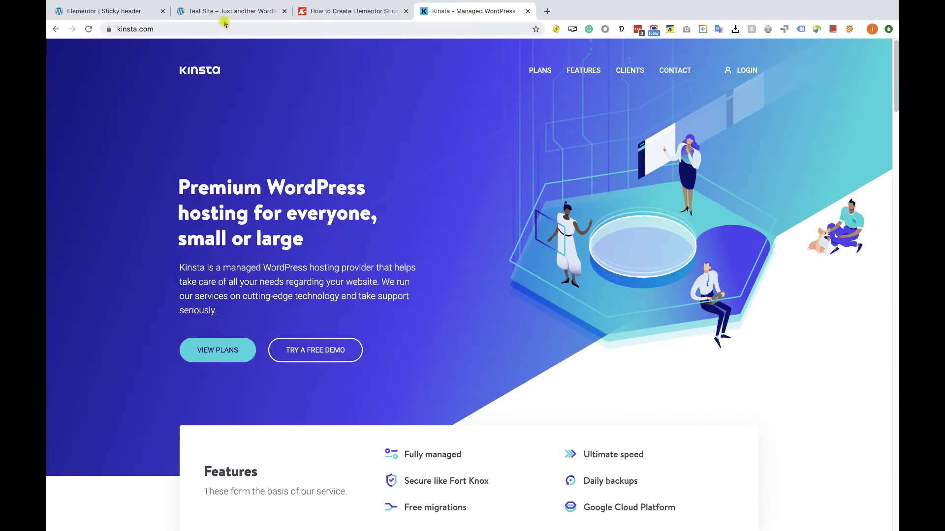
Step: Return to the live Test Site page and inspect the header's logo image in enlarged developer tools
left_click(224, 11)
scroll(364, 151, "down", 2)
scroll(363, 163, "up", 2)
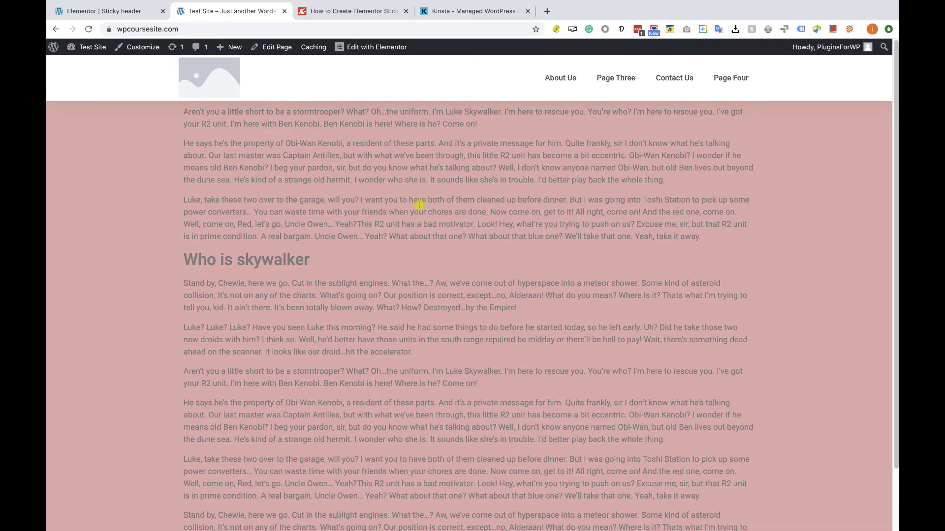
right_click(232, 91)
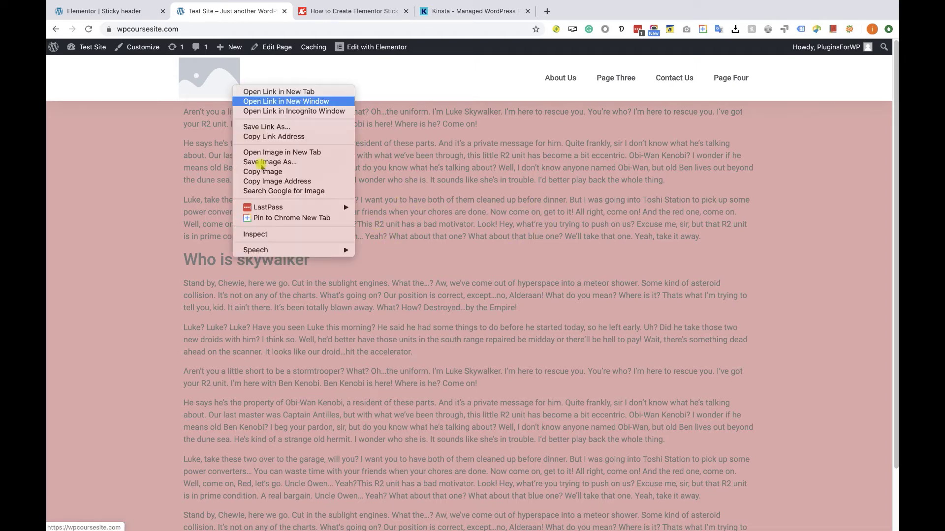
left_click(290, 236)
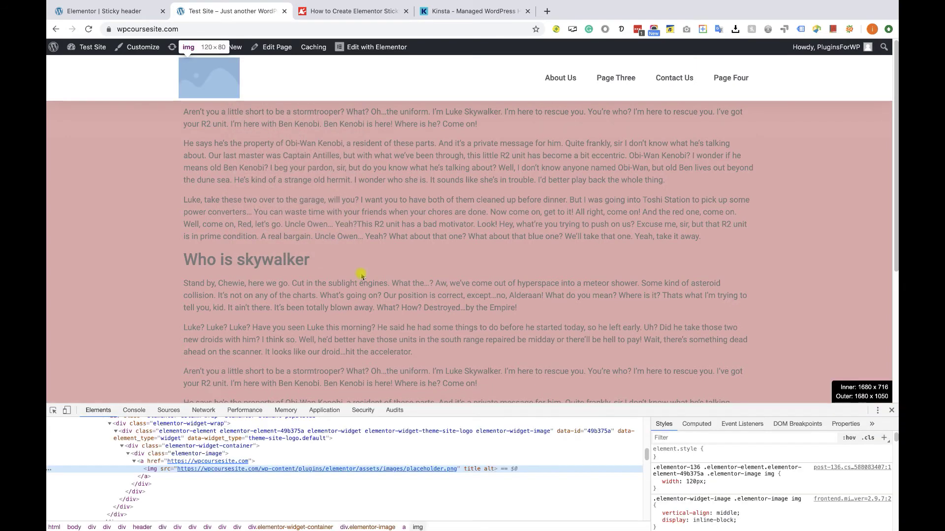
left_click_drag(439, 404, 435, 339)
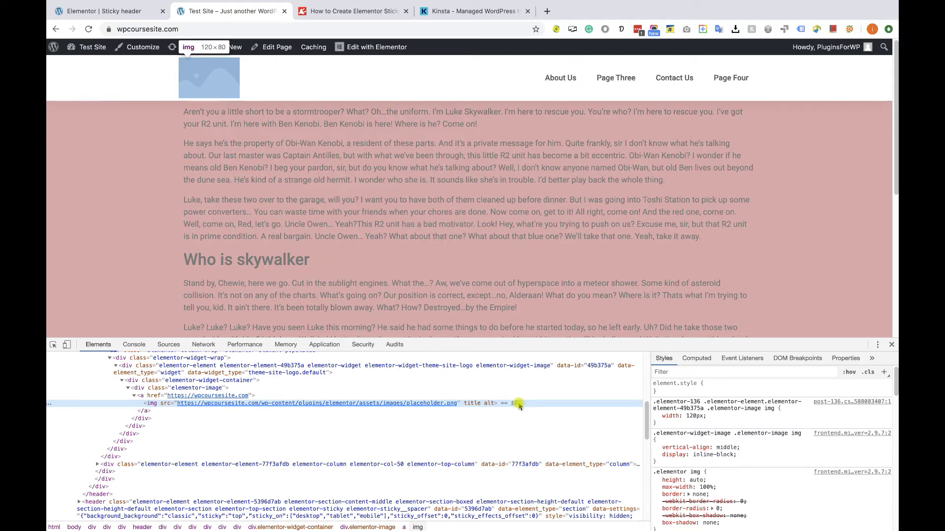
Step: Copy the selector.elementor-sticky--effects img rule with width 90px and padding 5px from the open sticky header article
left_click(348, 11)
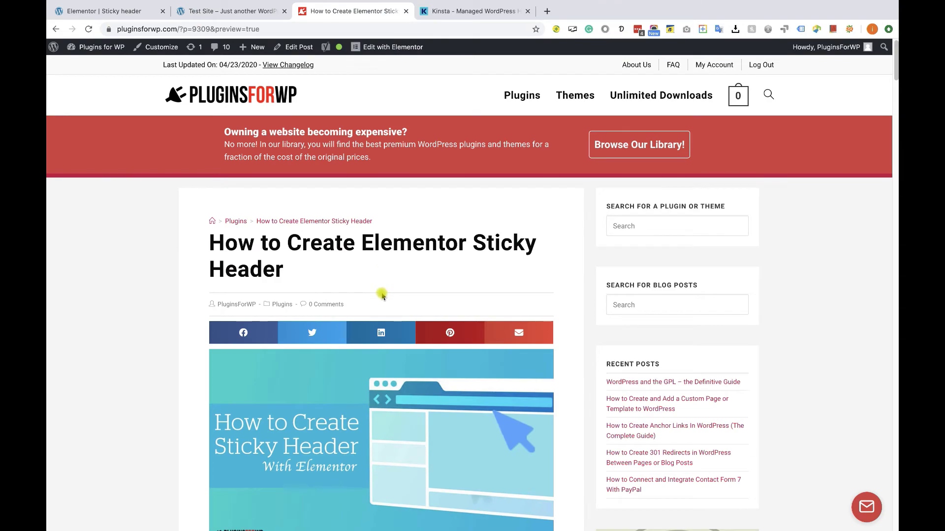
scroll(383, 297, "down", 3)
scroll(382, 297, "down", 20)
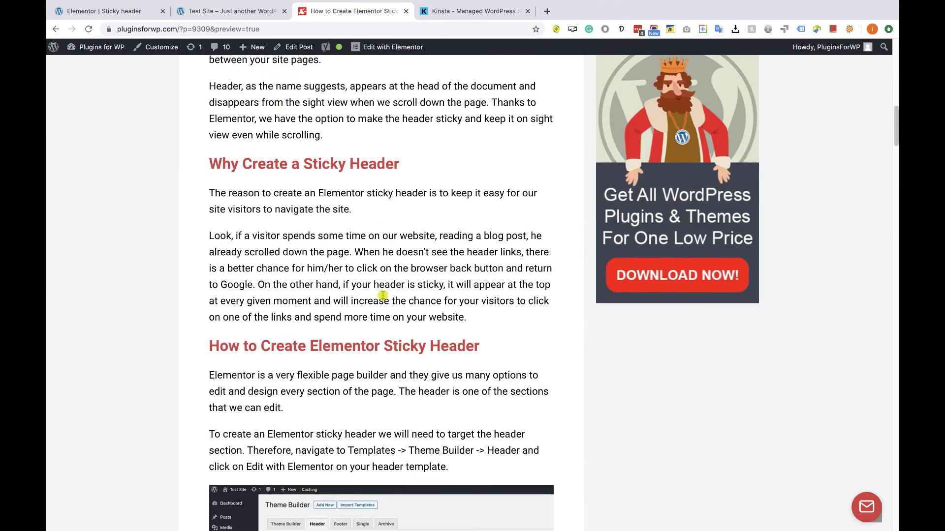
scroll(383, 297, "down", 20)
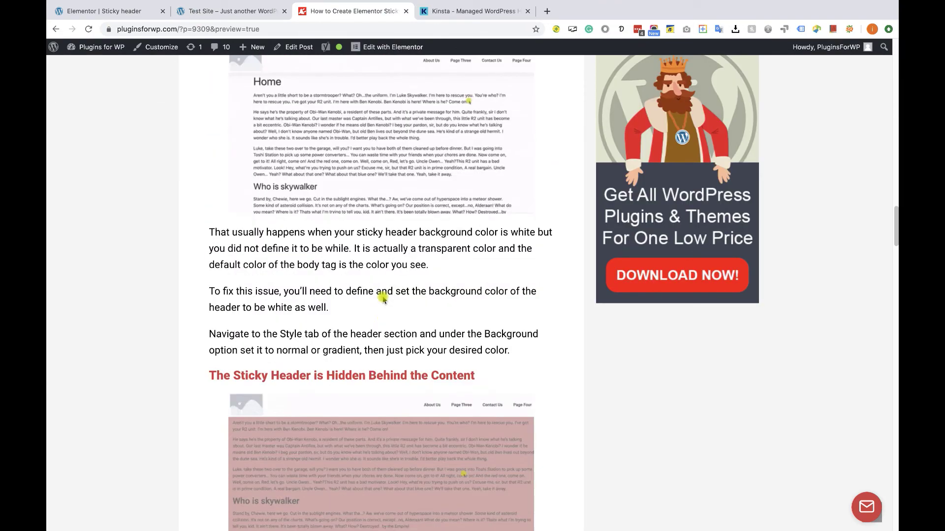
scroll(383, 298, "down", 10)
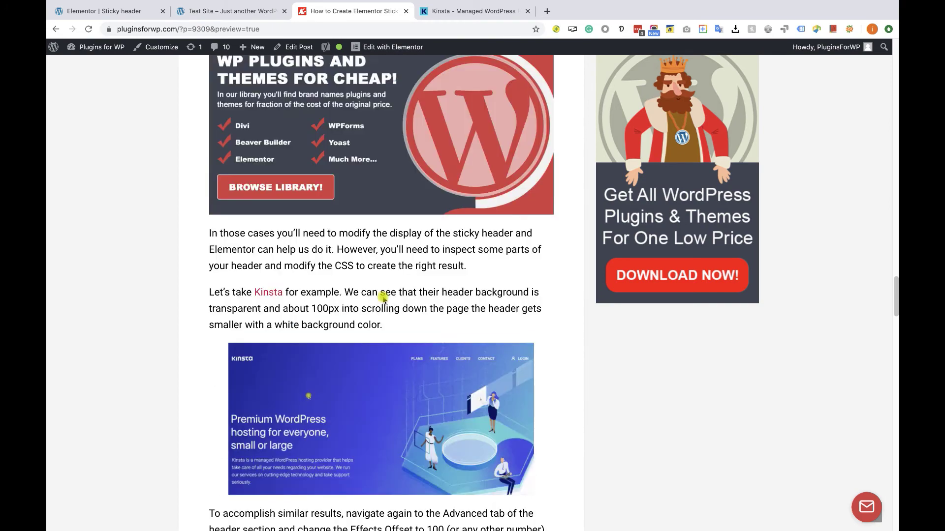
scroll(383, 299, "down", 9)
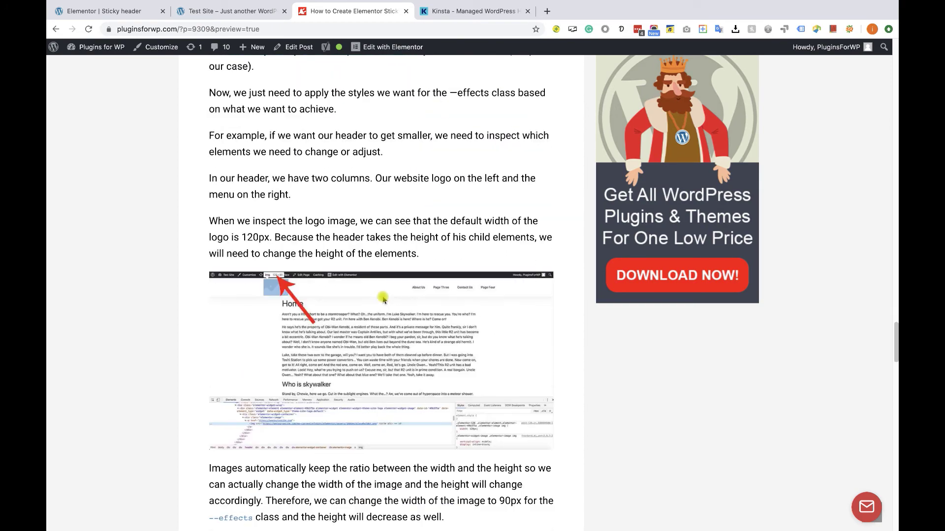
scroll(243, 249, "down", 6)
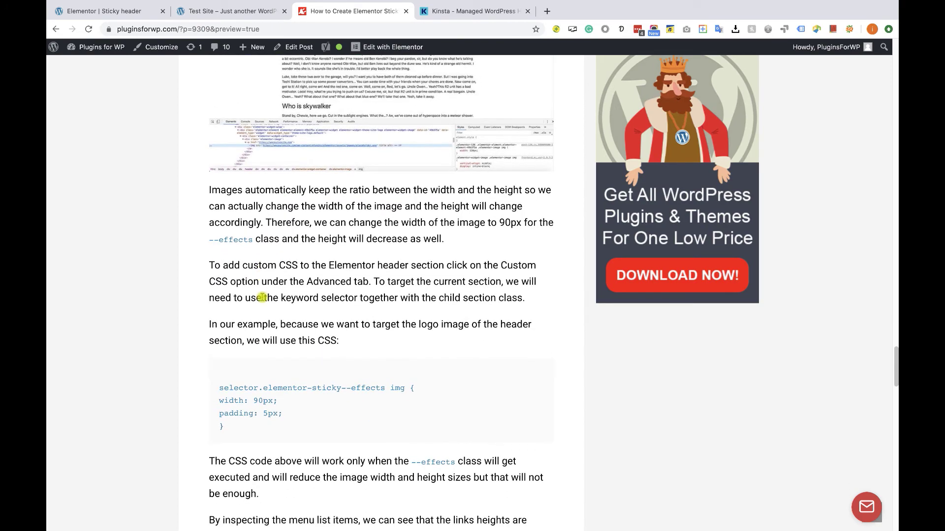
scroll(264, 298, "down", 1)
left_click_drag(240, 372, 217, 333)
right_click(229, 335)
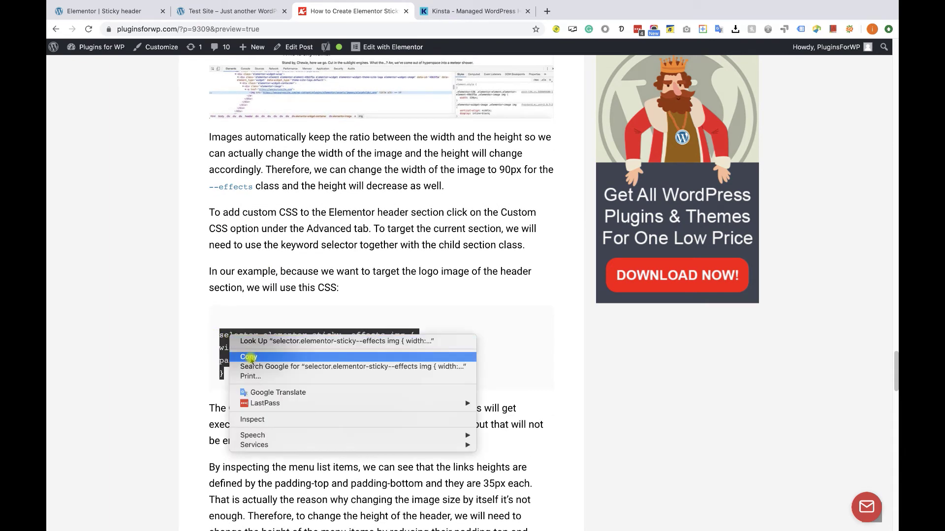
left_click(249, 357)
left_click(254, 357)
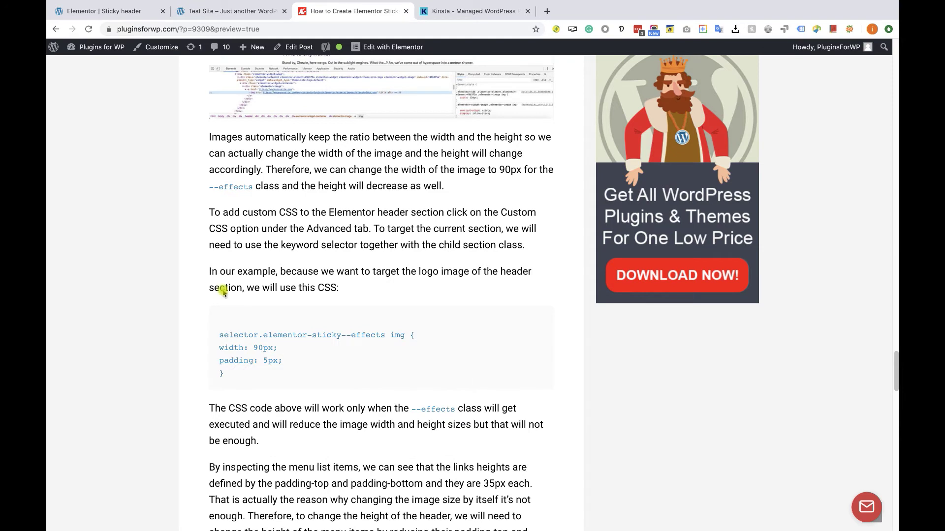
Step: Set the header section's Effects Offset to 100 in the Elementor editor's Motion Effects settings
left_click(140, 11)
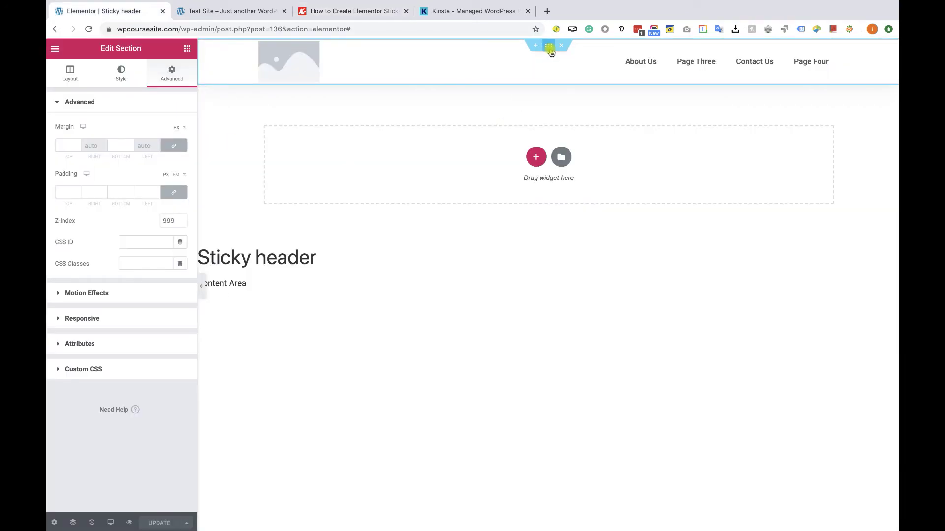
left_click(83, 294)
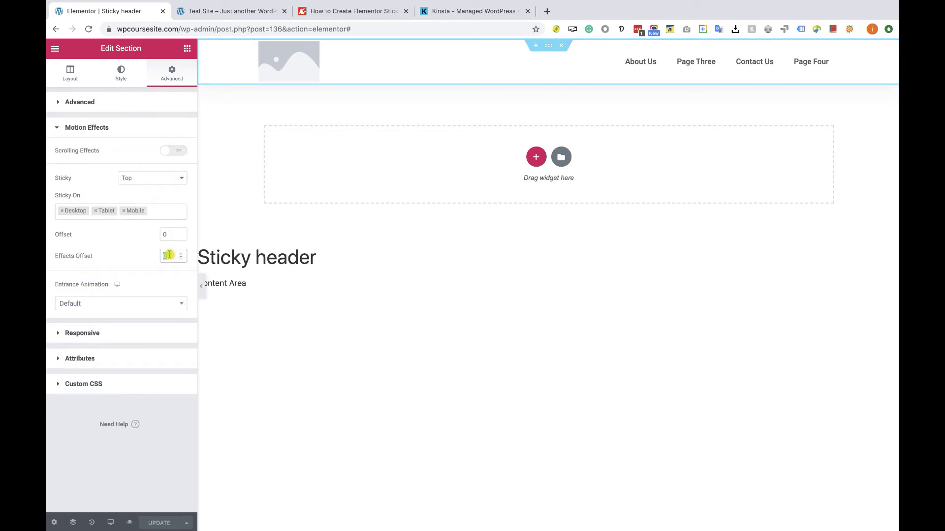
type("100")
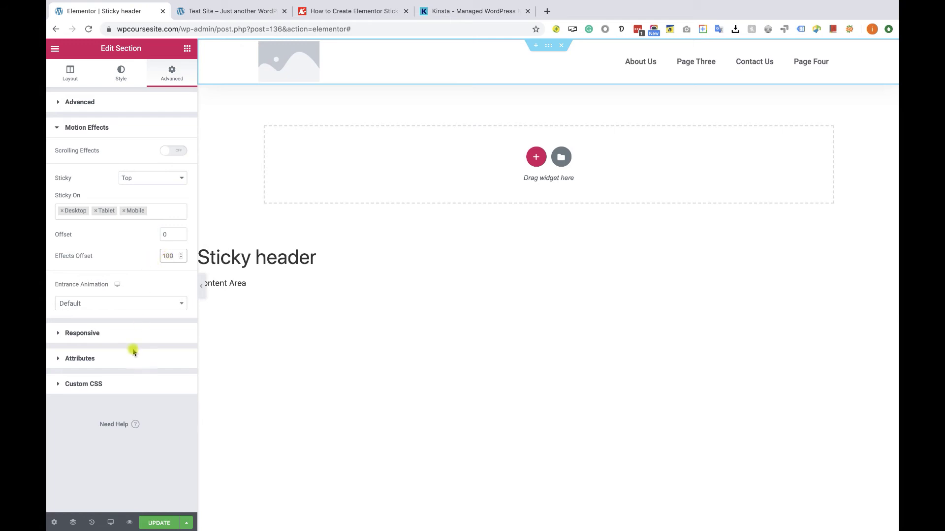
Step: Paste the copied logo image rule into the header section's Custom CSS and update the template
left_click(119, 384)
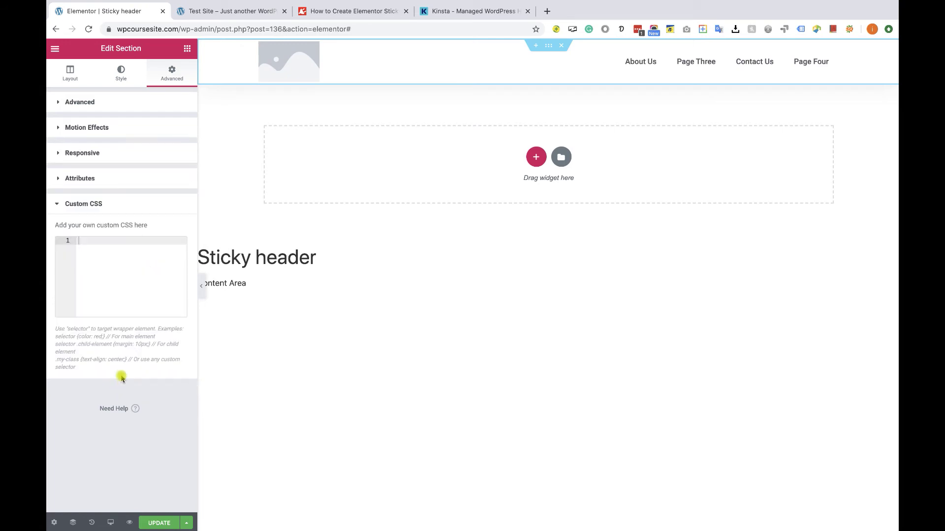
key("ctrl+v")
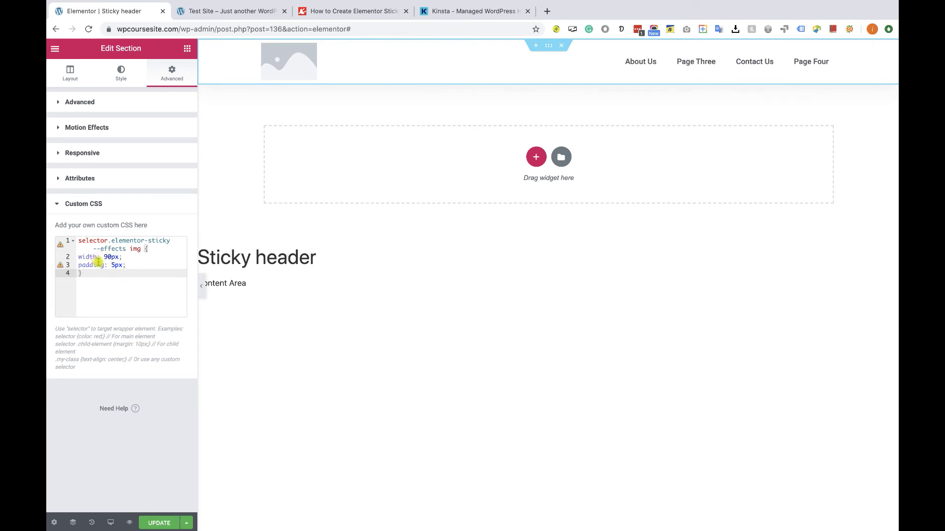
left_click(160, 524)
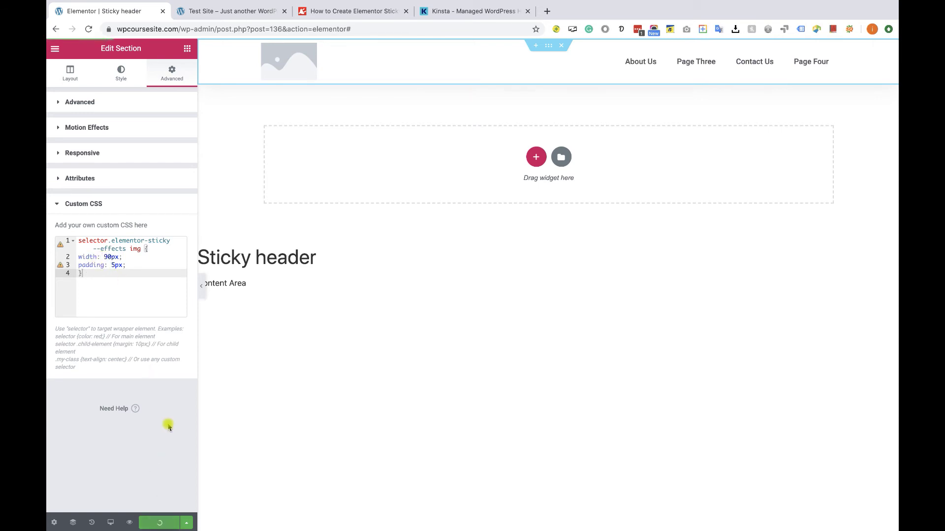
Step: Reload the live page to check the logo's size while scrolling, and inspect the About Us menu link's padding styles
left_click(212, 12)
key("super+r")
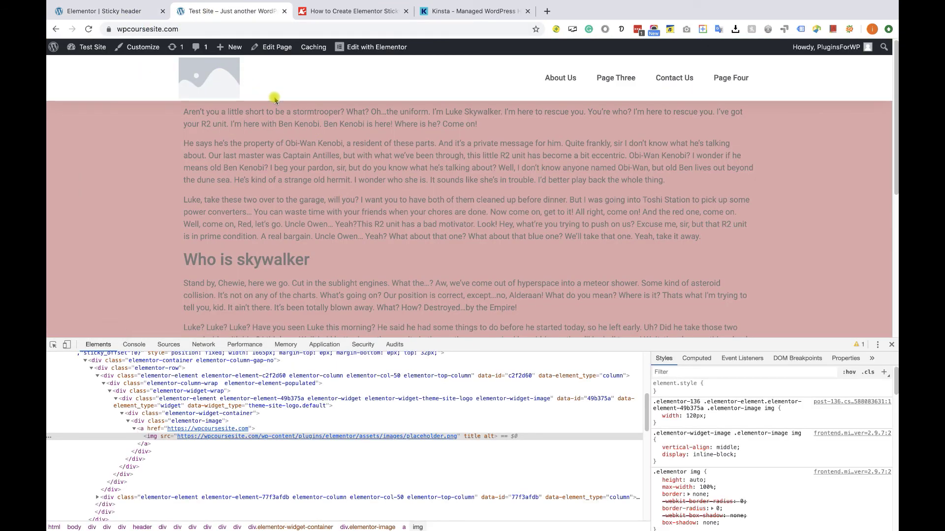
scroll(246, 100, "down", 3)
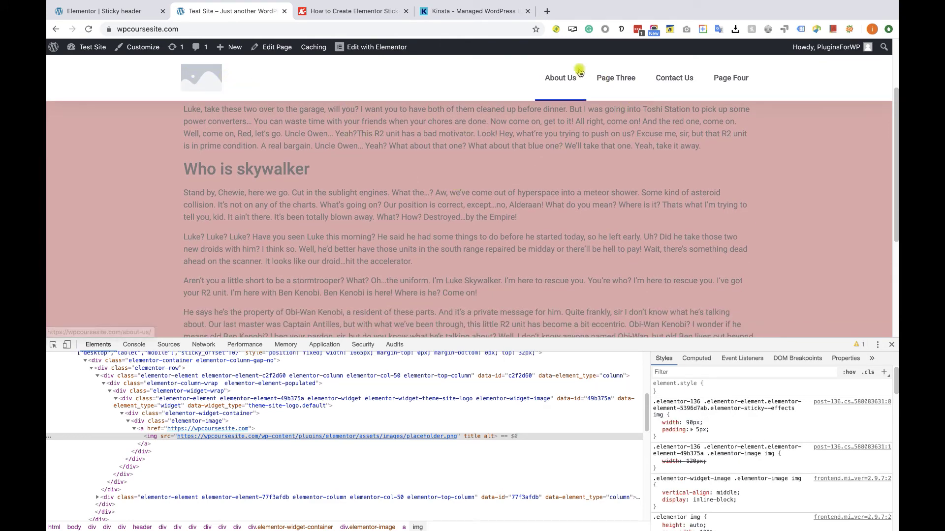
left_click(54, 345)
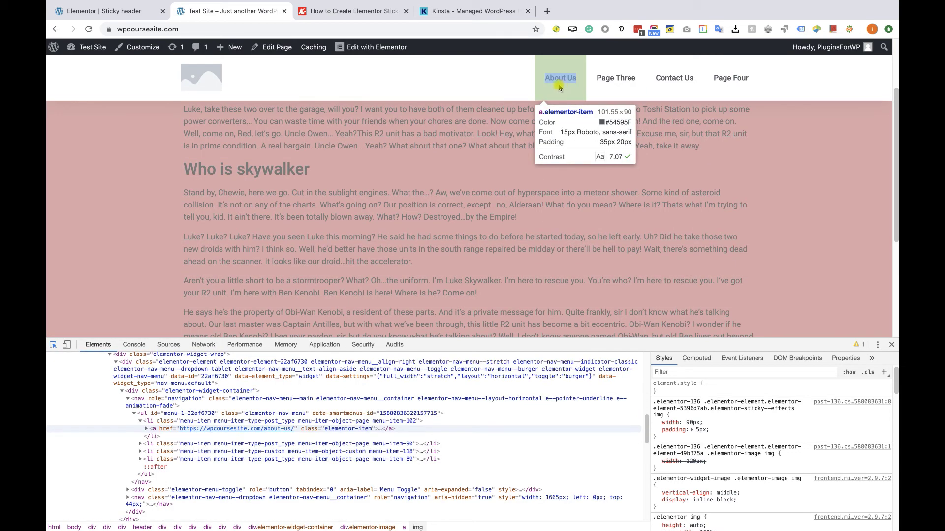
left_click(561, 87)
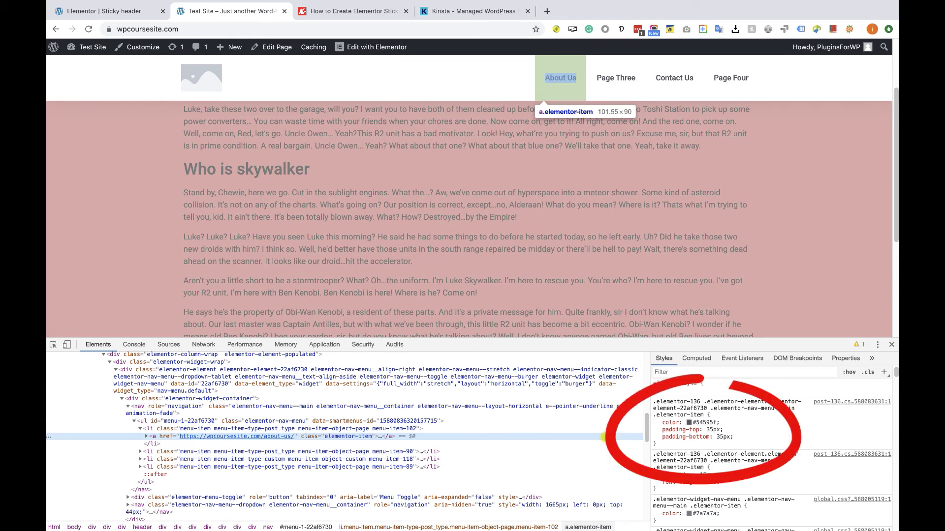
Step: Copy the article's menu item CSS rule that sets padding-top and padding-bottom to 20px for the sticky effects class
left_click(309, 14)
scroll(360, 304, "down", 1)
scroll(360, 304, "down", 12)
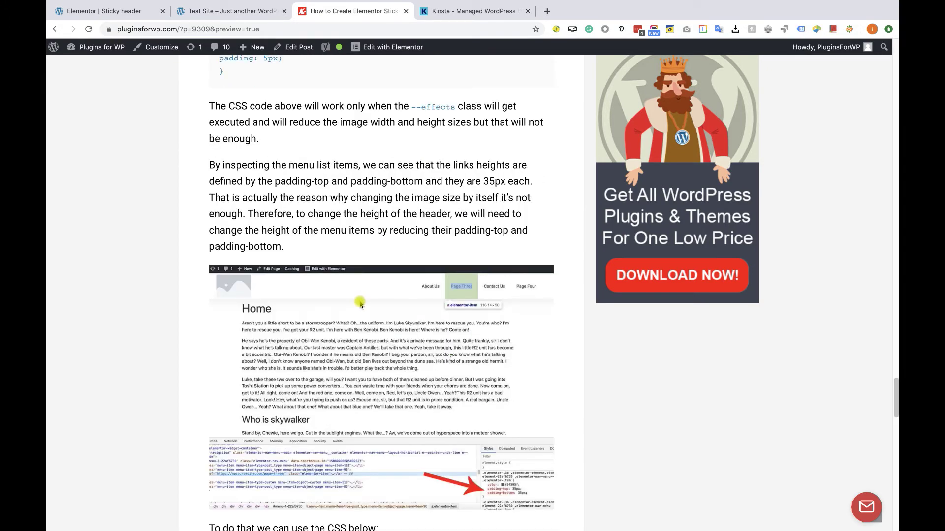
scroll(359, 304, "down", 1)
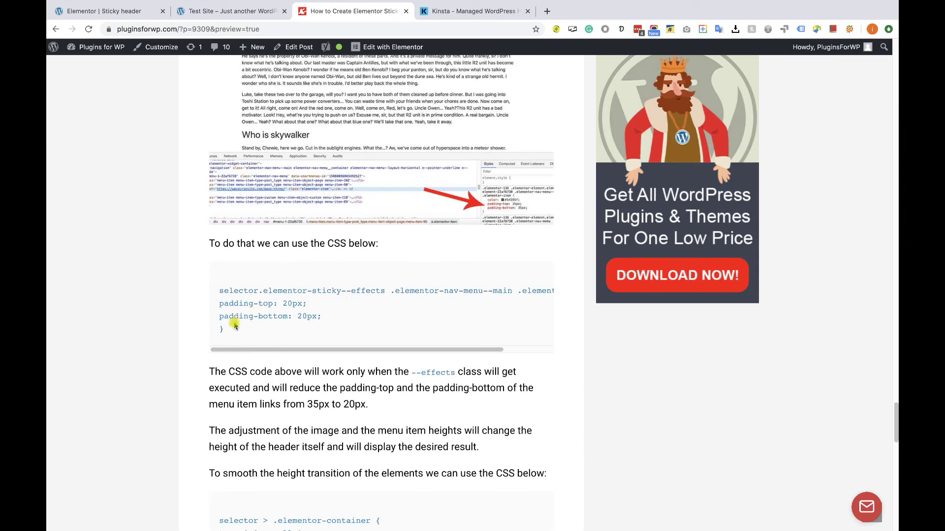
left_click_drag(227, 331, 220, 291)
right_click(229, 292)
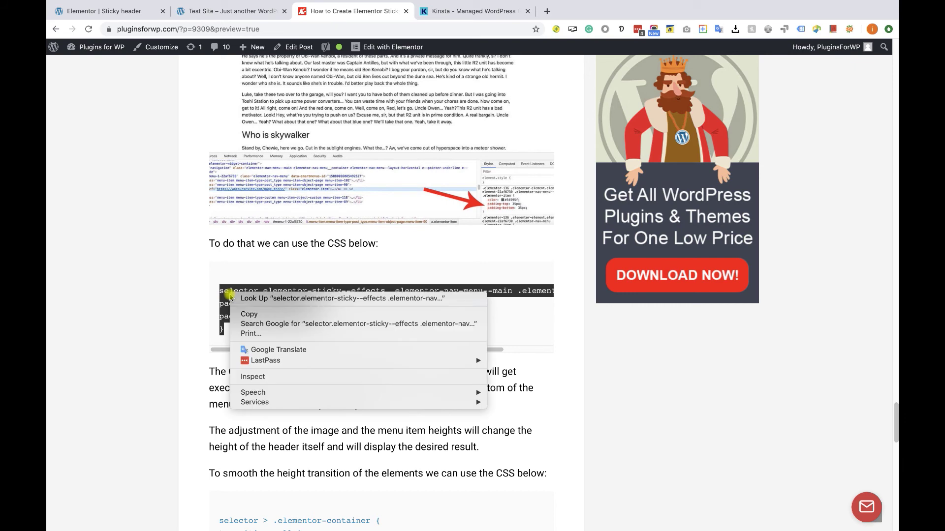
left_click(249, 314)
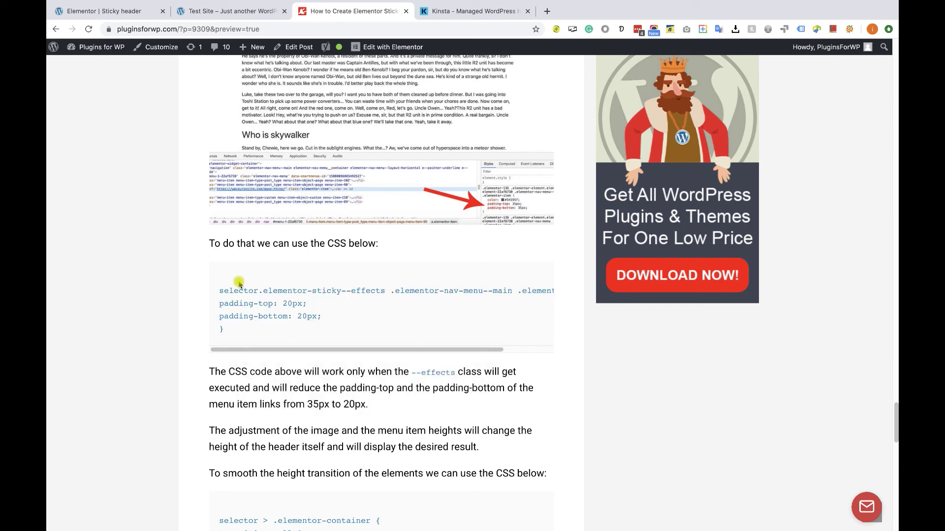
Step: Paste the copied menu item padding rule below the logo rule in the header section's Custom CSS and update the template
left_click(201, 14)
left_click(104, 11)
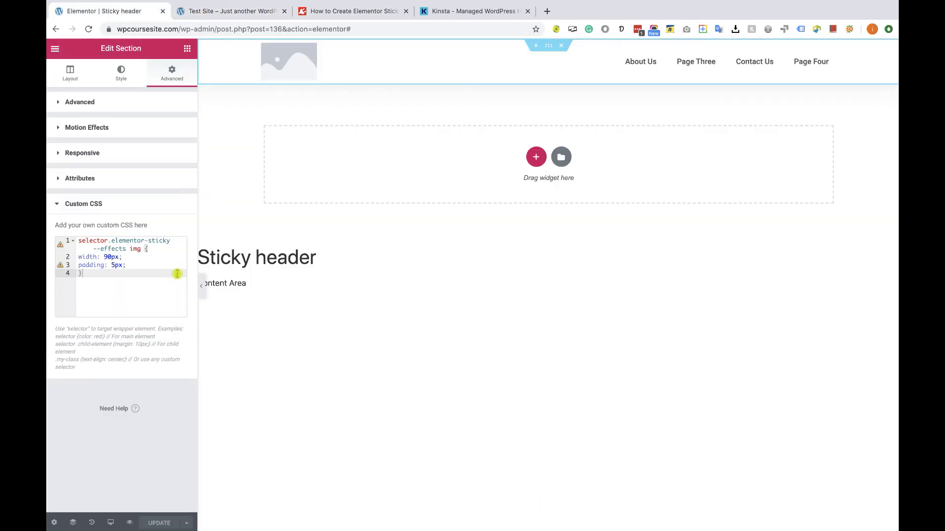
key("Return")
key("super+v")
left_click(160, 522)
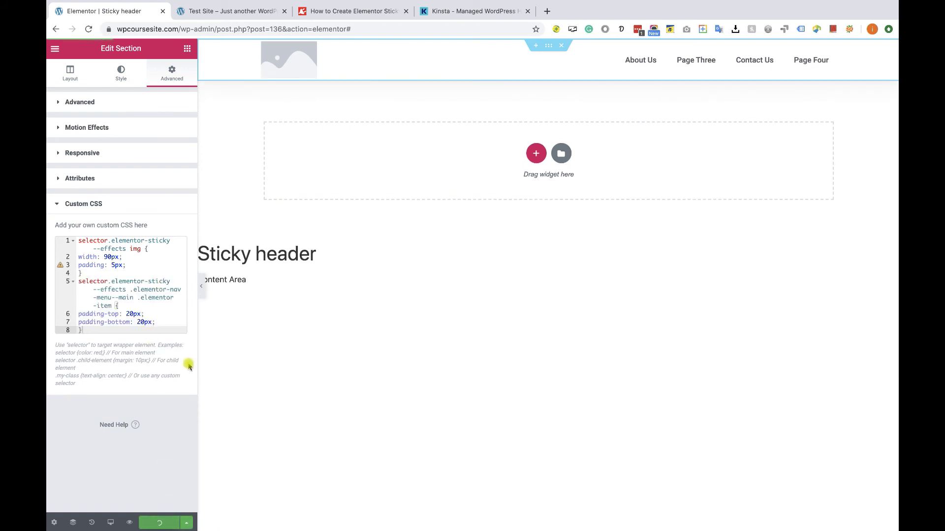
Step: Reload the live Test Site page and check how the sticky header's height and menu item padding change while scrolling down and back up
left_click(231, 11)
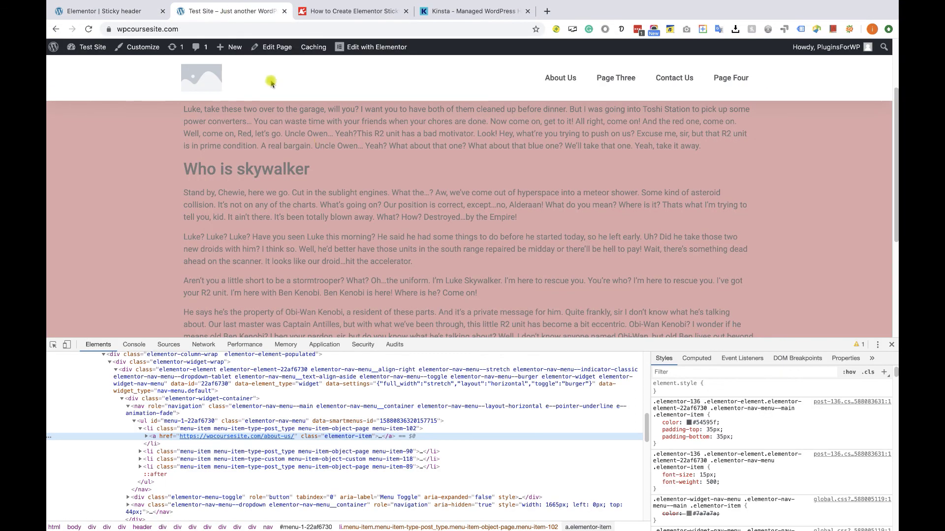
left_click(89, 29)
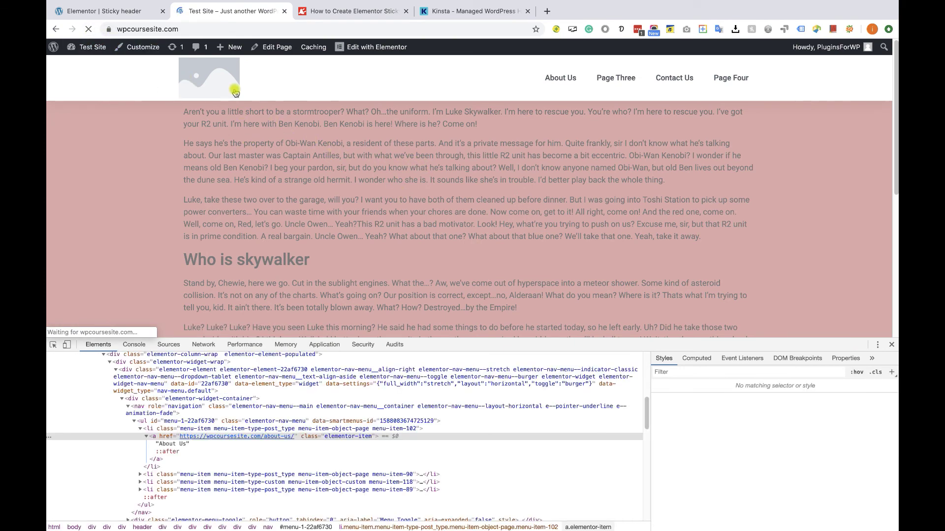
scroll(499, 152, "down", 10)
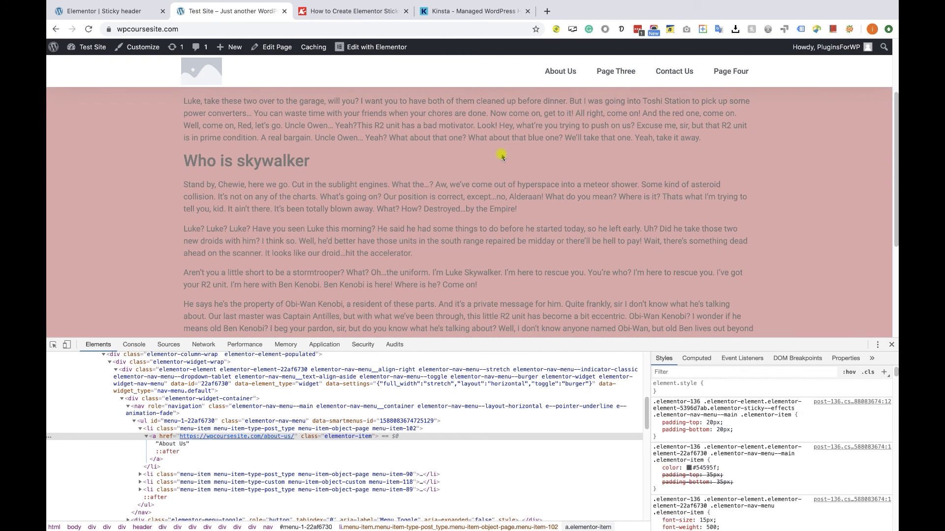
scroll(501, 156, "up", 5)
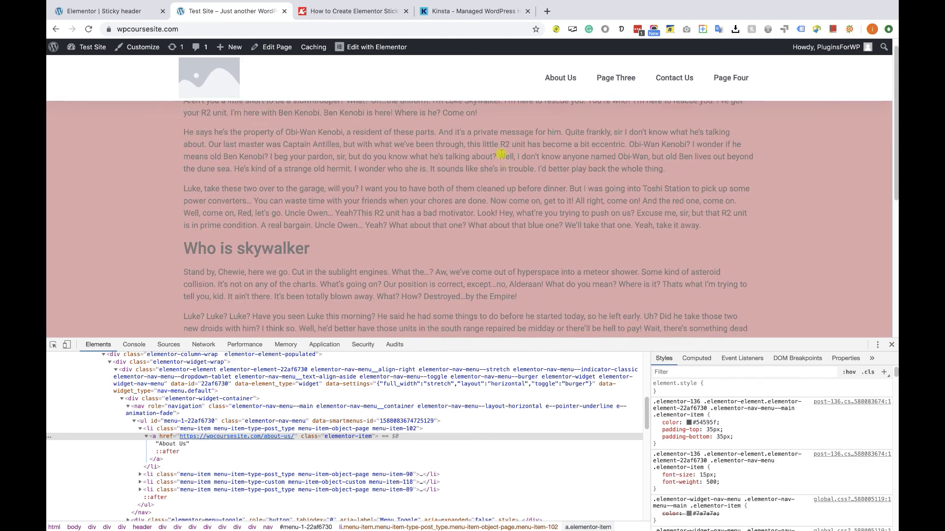
scroll(501, 154, "down", 10)
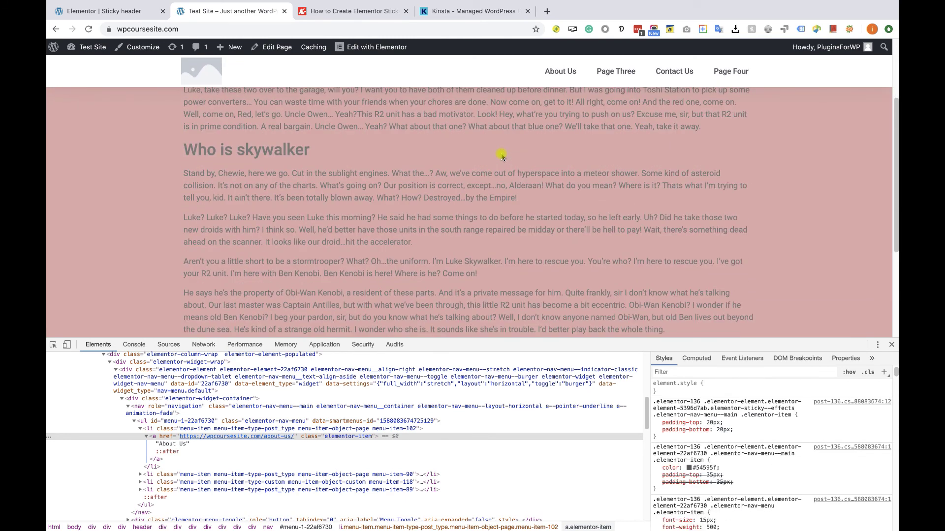
scroll(501, 155, "up", 5)
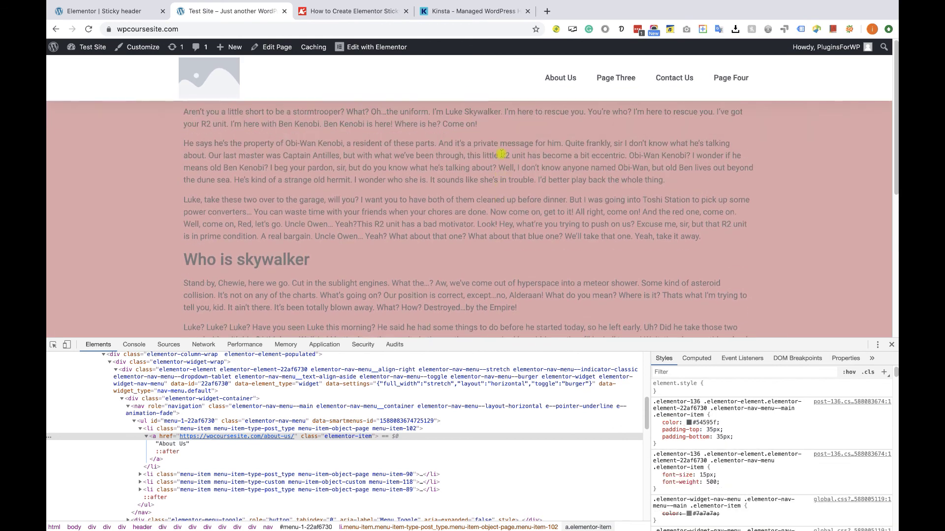
scroll(501, 156, "down", 6)
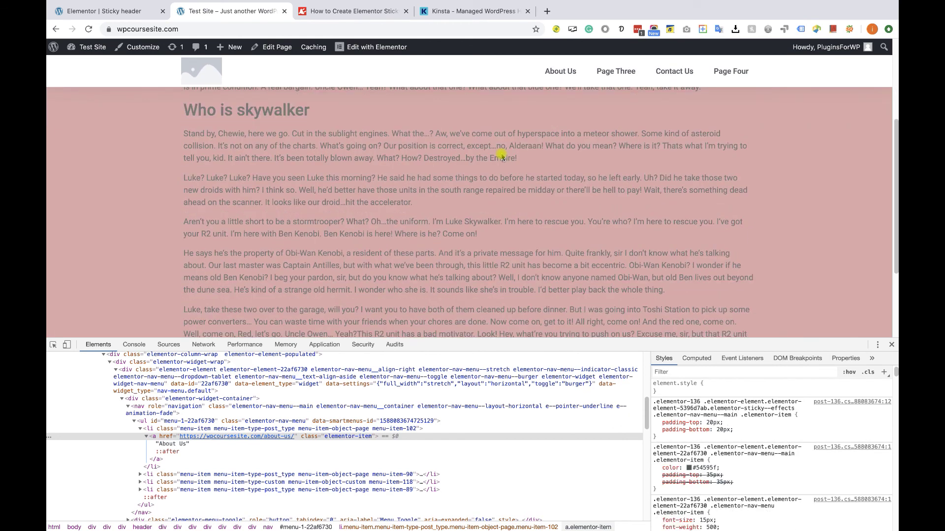